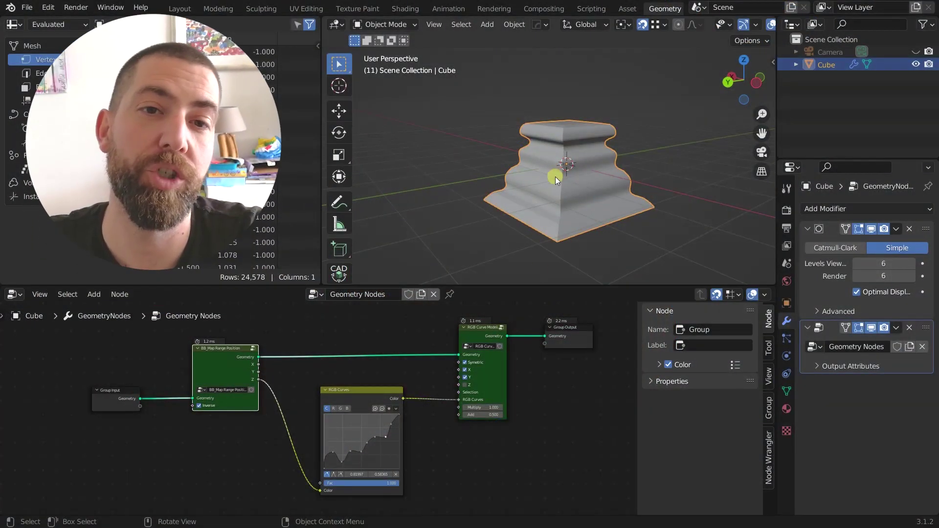
Step: Examine the molded cube and its node tree, covering the BB_Map Range Position, RGB Curves and RGB Curve Model nodes
{"action": "middle_click_drag", "start_coordinate": [556, 175], "coordinate": [574, 191]}
{"action": "scroll", "coordinate": [574, 191], "scroll_direction": "up", "scroll_amount": 2}
{"action": "scroll", "coordinate": [470, 441], "scroll_direction": "down", "scroll_amount": 1}
{"action": "scroll", "coordinate": [478, 431], "scroll_direction": "up", "scroll_amount": 2}
{"action": "mouse_move", "coordinate": [475, 451]}
{"action": "middle_mouse_down"}
{"action": "mouse_move", "coordinate": [477, 431]}
{"action": "mouse_move", "coordinate": [471, 464]}
{"action": "middle_mouse_up"}
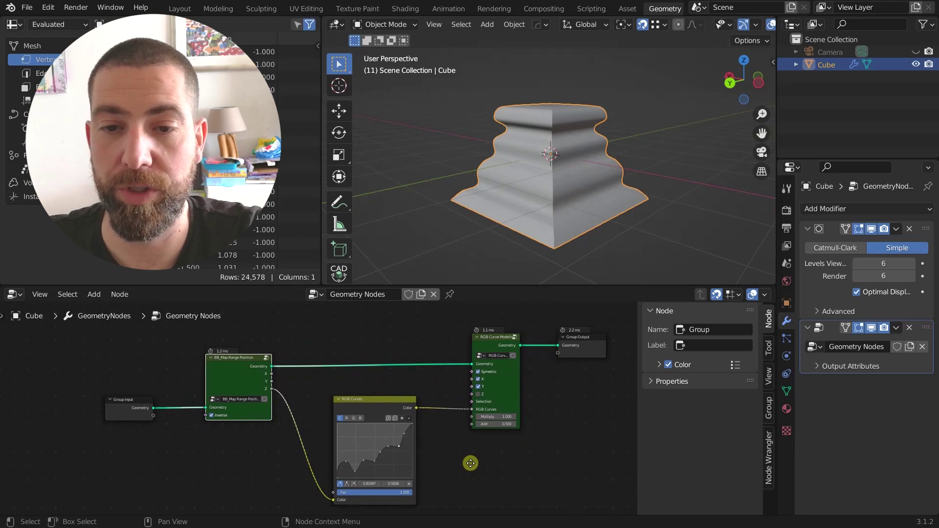
{"action": "left_click", "coordinate": [489, 346]}
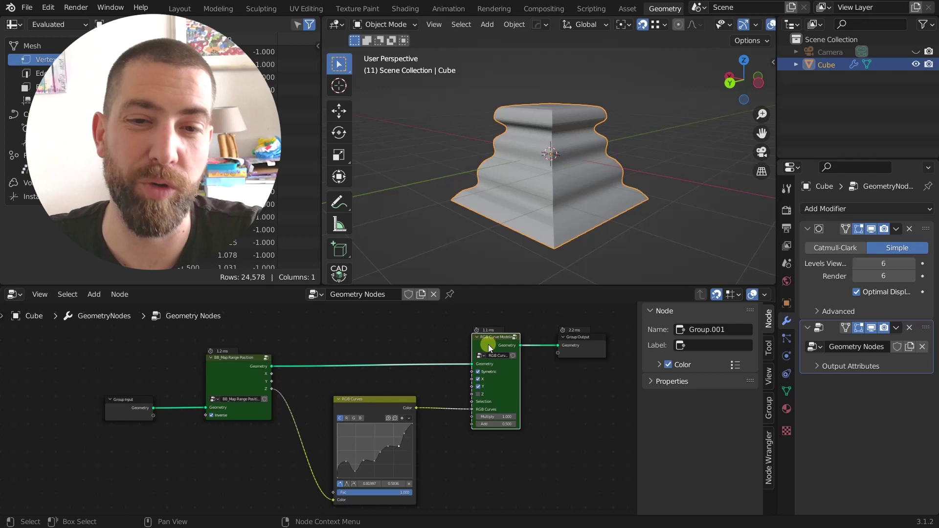
{"action": "left_click", "coordinate": [235, 371]}
{"action": "middle_click_drag", "start_coordinate": [394, 382], "coordinate": [380, 381]}
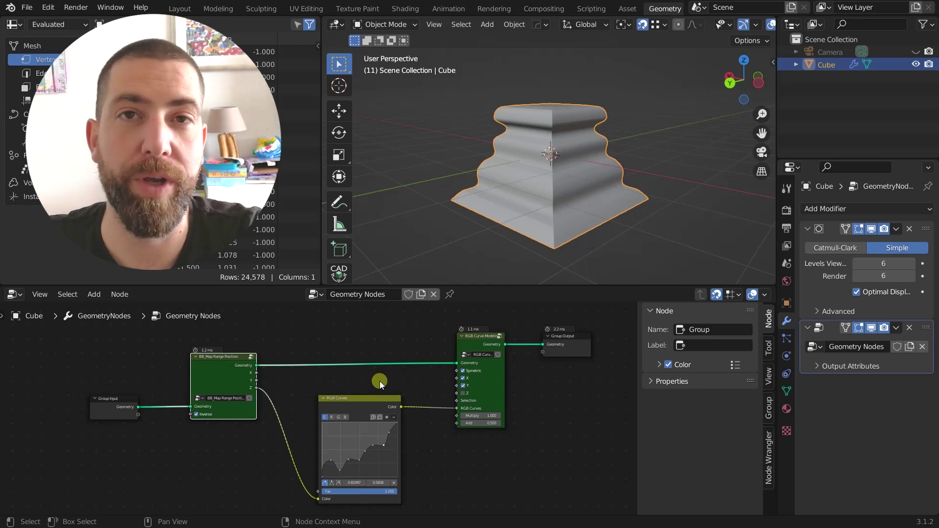
{"action": "mouse_move", "coordinate": [380, 381]}
{"action": "middle_mouse_down"}
{"action": "mouse_move", "coordinate": [356, 381]}
{"action": "mouse_move", "coordinate": [380, 373]}
{"action": "middle_mouse_up"}
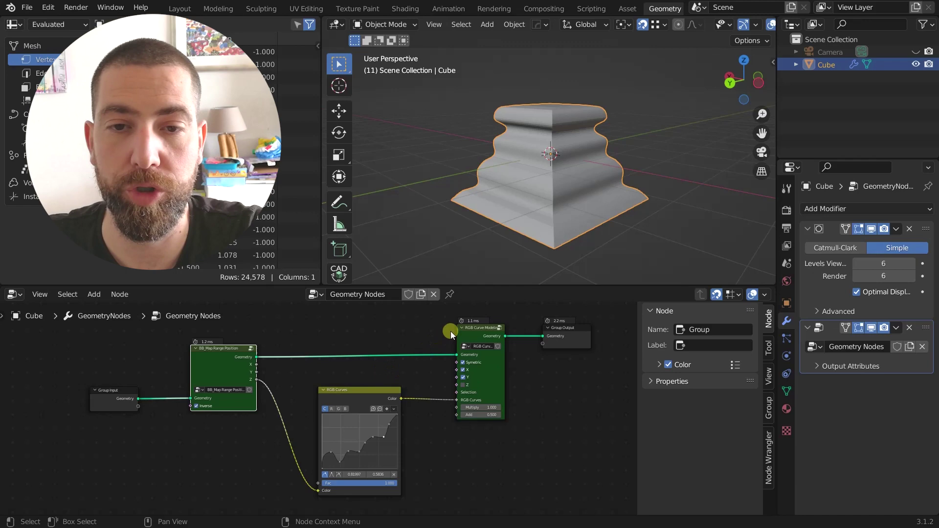
{"action": "left_click", "coordinate": [480, 334]}
{"action": "left_click", "coordinate": [424, 372]}
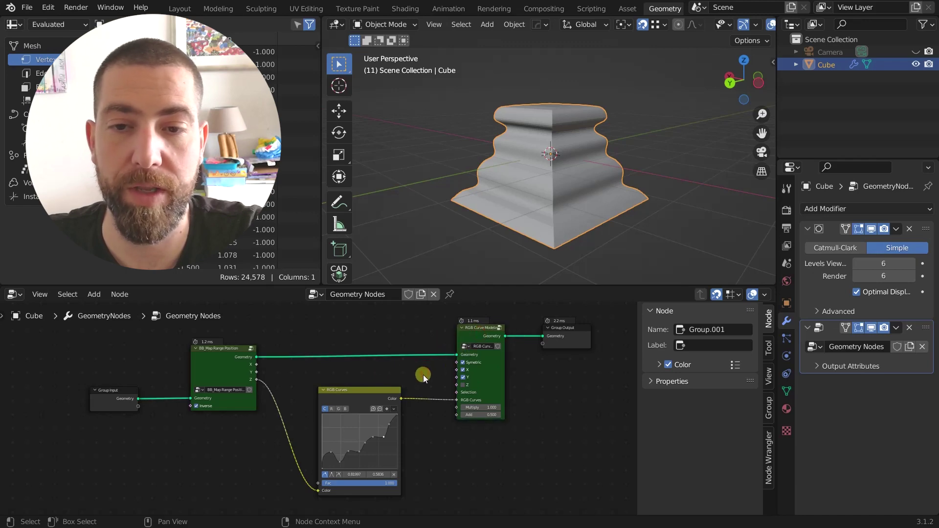
{"action": "left_click", "coordinate": [363, 399]}
{"action": "middle_click_drag", "start_coordinate": [363, 399], "coordinate": [374, 401]}
{"action": "scroll", "coordinate": [374, 401], "scroll_direction": "down", "scroll_amount": 2}
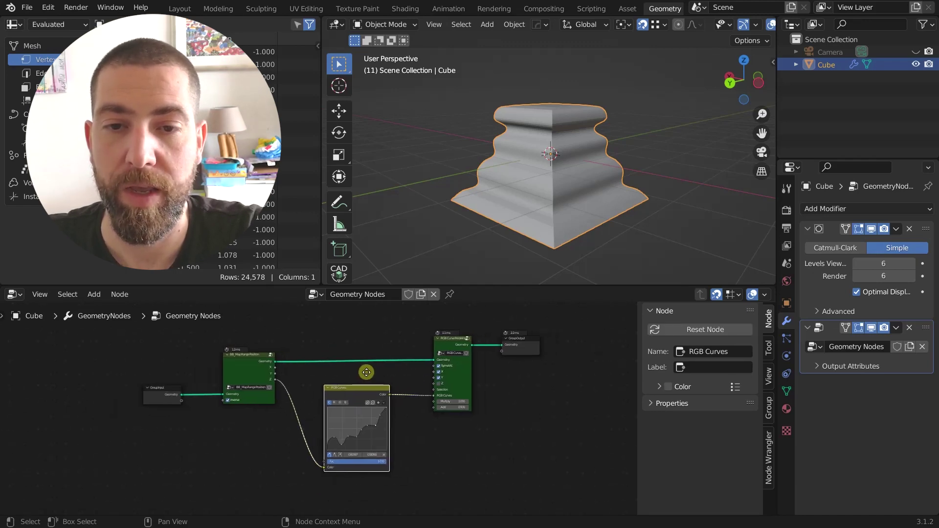
{"action": "scroll", "coordinate": [558, 223], "scroll_direction": "up", "scroll_amount": 2}
{"action": "scroll", "coordinate": [558, 223], "scroll_direction": "down", "scroll_amount": 3}
{"action": "middle_click_drag", "start_coordinate": [559, 182], "coordinate": [532, 184]}
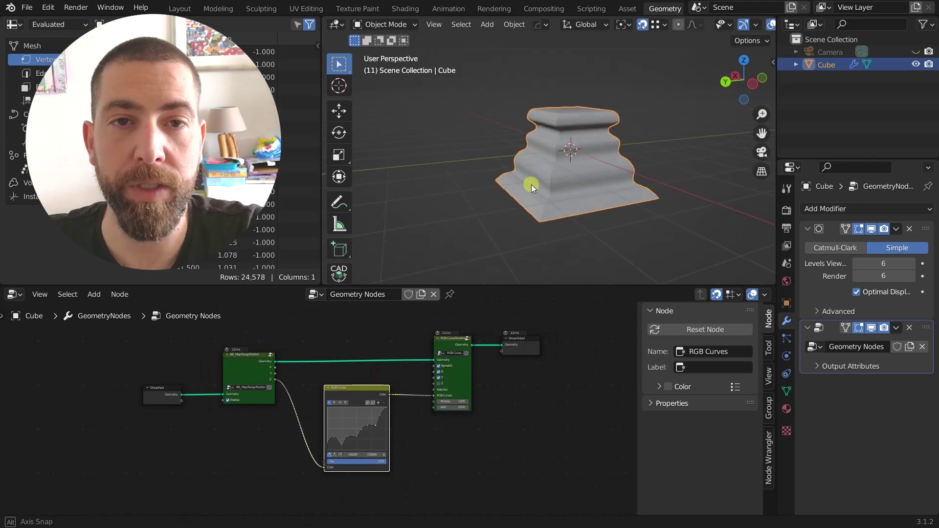
{"action": "scroll", "coordinate": [360, 403], "scroll_direction": "up", "scroll_amount": 2}
{"action": "scroll", "coordinate": [360, 403], "scroll_direction": "down", "scroll_amount": 1}
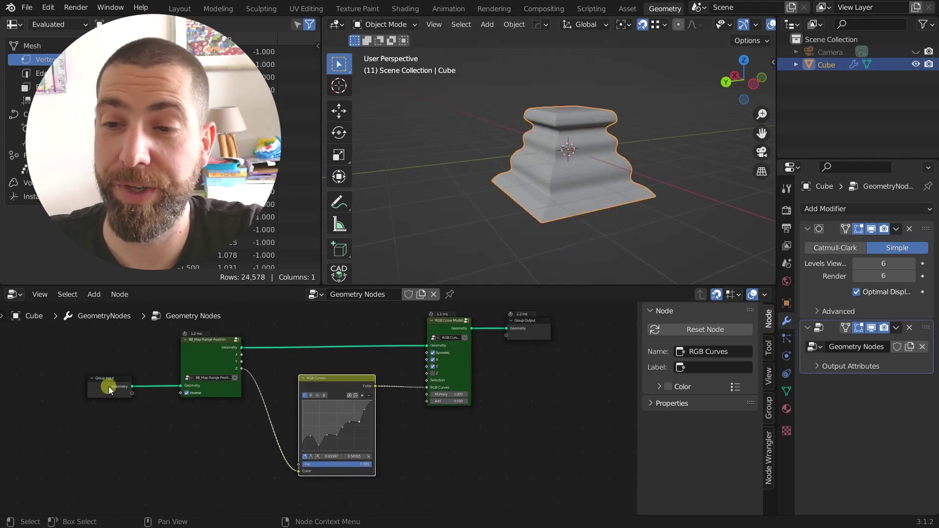
Step: Inspect the Group Input node, the cube's base mesh in Edit Mode and the BB_Map Range Position node
{"action": "left_click", "coordinate": [107, 386]}
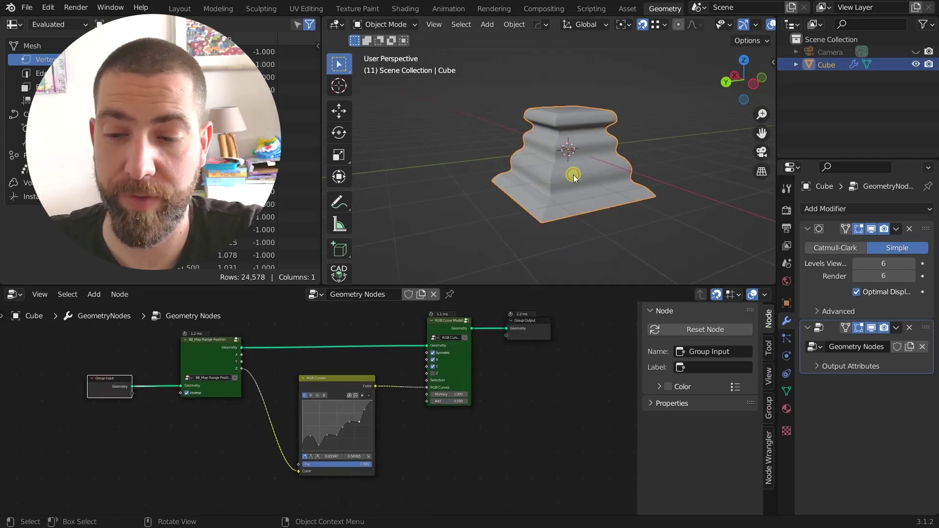
{"action": "key", "text": "Tab"}
{"action": "key", "text": "Tab"}
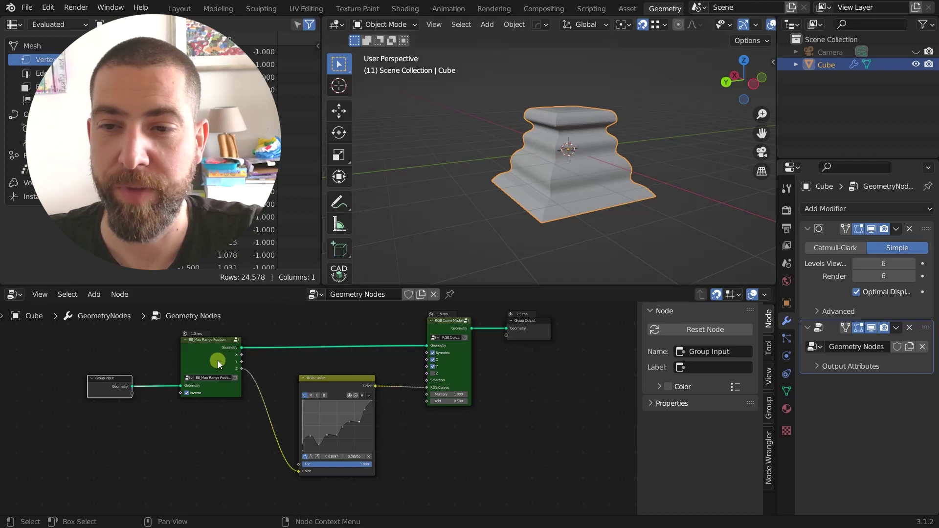
{"action": "left_click", "coordinate": [200, 359]}
{"action": "scroll", "coordinate": [199, 359], "scroll_direction": "down", "scroll_amount": 1}
{"action": "scroll", "coordinate": [313, 356], "scroll_direction": "up", "scroll_amount": 2}
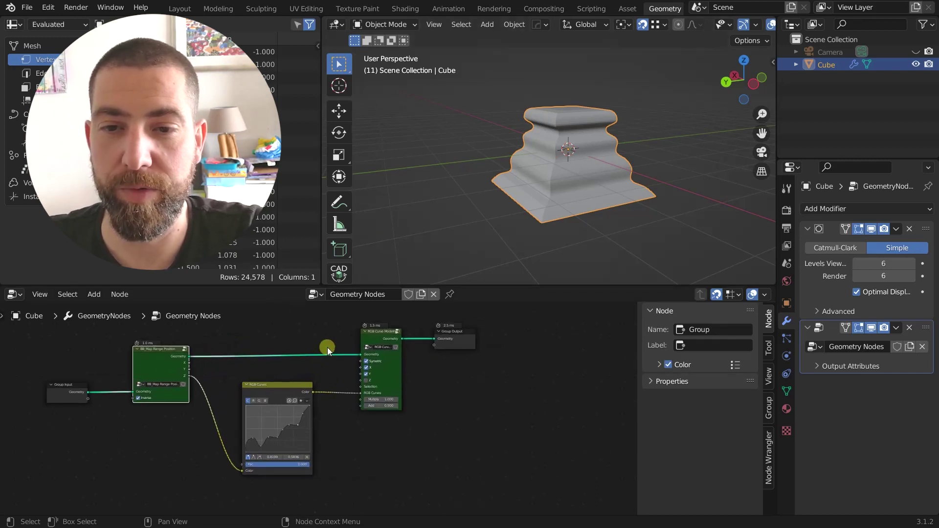
Step: Reshape the RGB Curves profile with a taller peak and deeper dips, placing one point at about 0.46, 0.24
{"action": "left_click", "coordinate": [316, 410]}
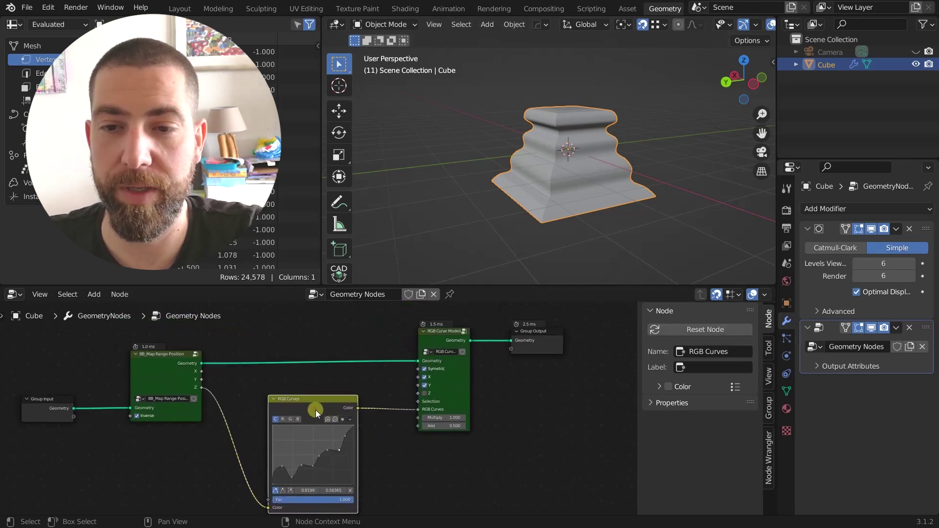
{"action": "middle_click_drag", "start_coordinate": [315, 410], "coordinate": [313, 379]}
{"action": "scroll", "coordinate": [342, 416], "scroll_direction": "up", "scroll_amount": 3}
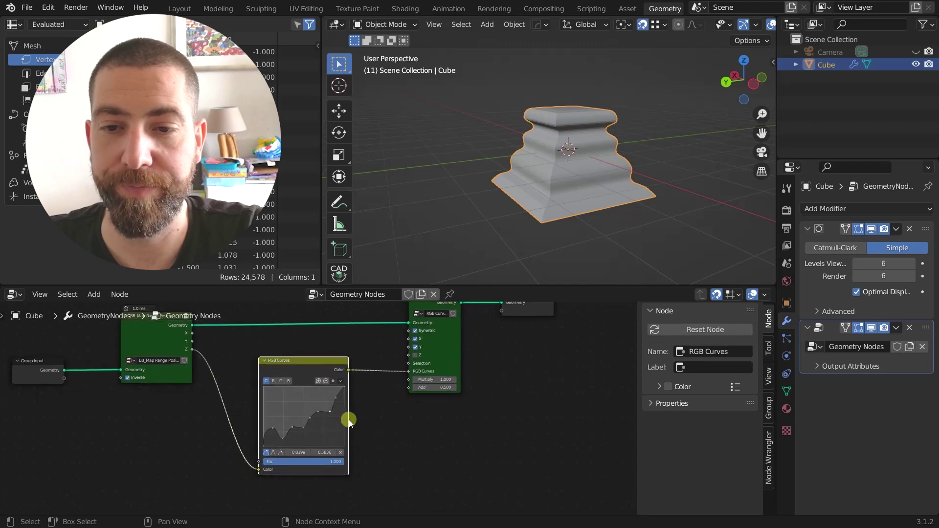
{"action": "left_click_drag", "start_coordinate": [337, 410], "coordinate": [291, 439]}
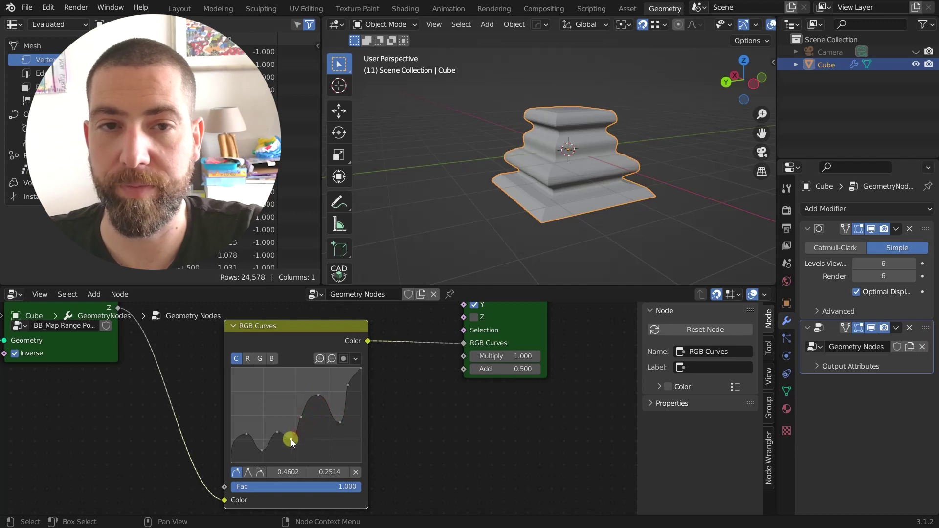
{"action": "middle_click_drag", "start_coordinate": [647, 163], "coordinate": [607, 169]}
{"action": "scroll", "coordinate": [562, 352], "scroll_direction": "down", "scroll_amount": 3}
{"action": "scroll", "coordinate": [448, 378], "scroll_direction": "up", "scroll_amount": 4}
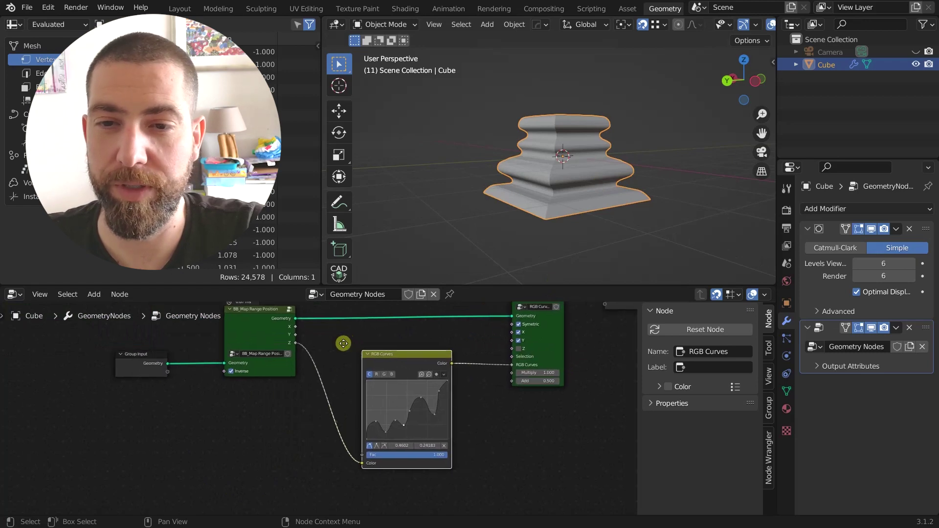
Step: Connect the Y output of BB_Map Range Position to the Color input of RGB Curves in place of Z
{"action": "left_click", "coordinate": [223, 377]}
{"action": "middle_click_drag", "start_coordinate": [224, 378], "coordinate": [214, 371]}
{"action": "scroll", "coordinate": [225, 382], "scroll_direction": "down", "scroll_amount": 3}
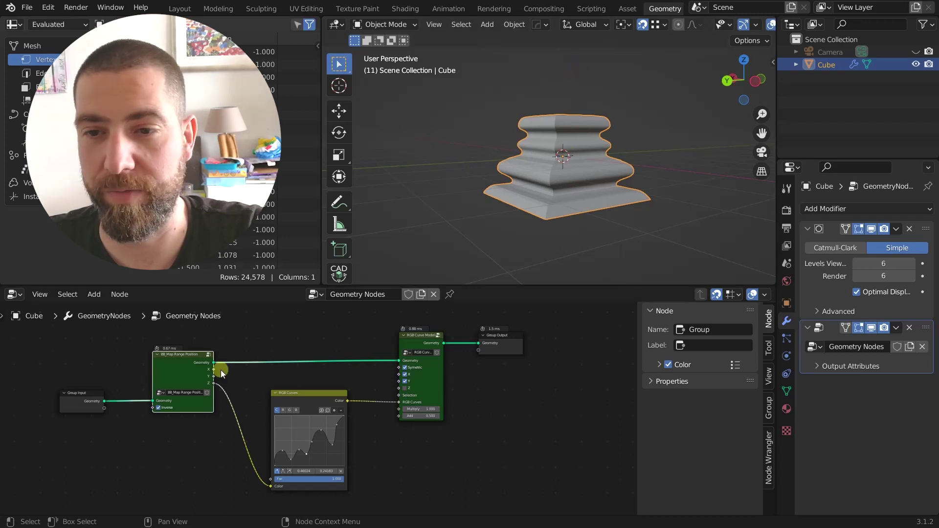
{"action": "left_click_drag", "start_coordinate": [214, 376], "coordinate": [270, 485]}
{"action": "middle_click_drag", "start_coordinate": [550, 213], "coordinate": [570, 245]}
{"action": "scroll", "coordinate": [421, 373], "scroll_direction": "up", "scroll_amount": 3}
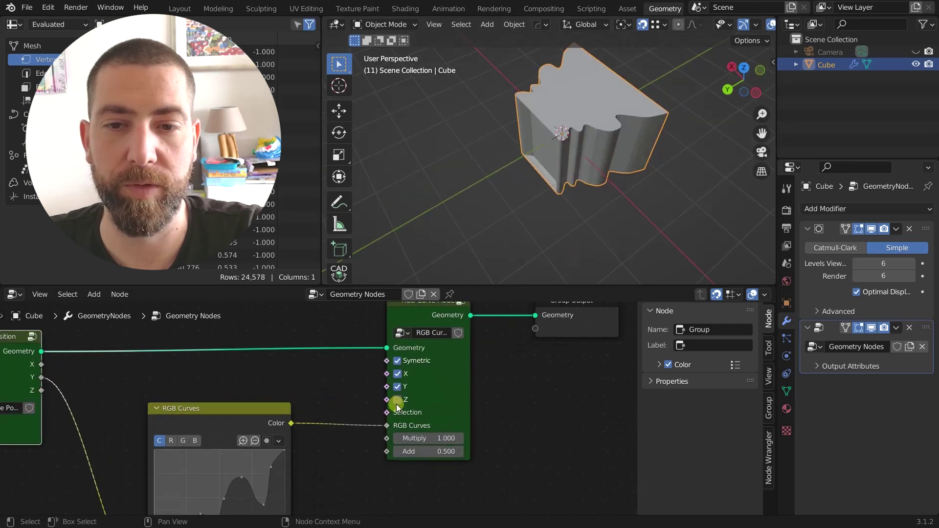
Step: Enable the Z axis on the RGB Curve Model node to view its effect, and disable it again
{"action": "left_click", "coordinate": [397, 399]}
{"action": "middle_click_drag", "start_coordinate": [571, 192], "coordinate": [565, 105]}
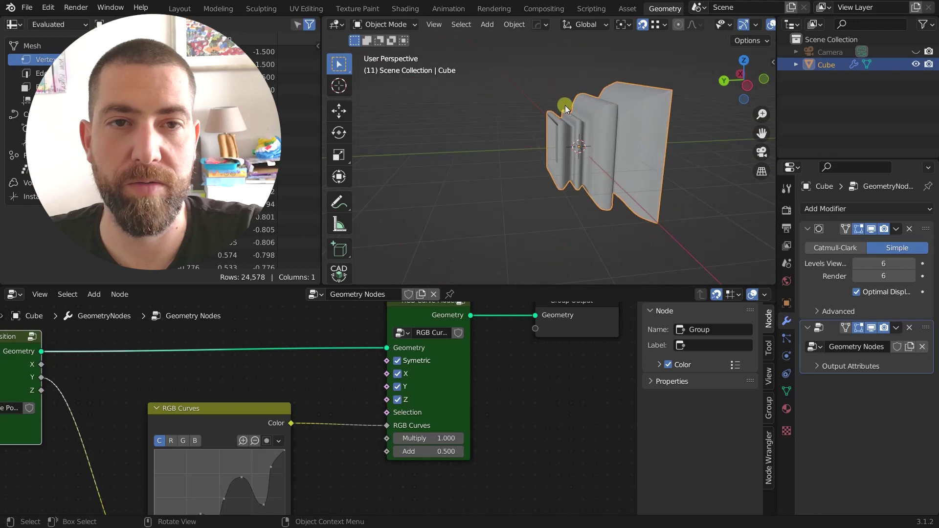
{"action": "left_click", "coordinate": [396, 400]}
{"action": "scroll", "coordinate": [249, 404], "scroll_direction": "down", "scroll_amount": 3}
{"action": "scroll", "coordinate": [99, 382], "scroll_direction": "down", "scroll_amount": 2}
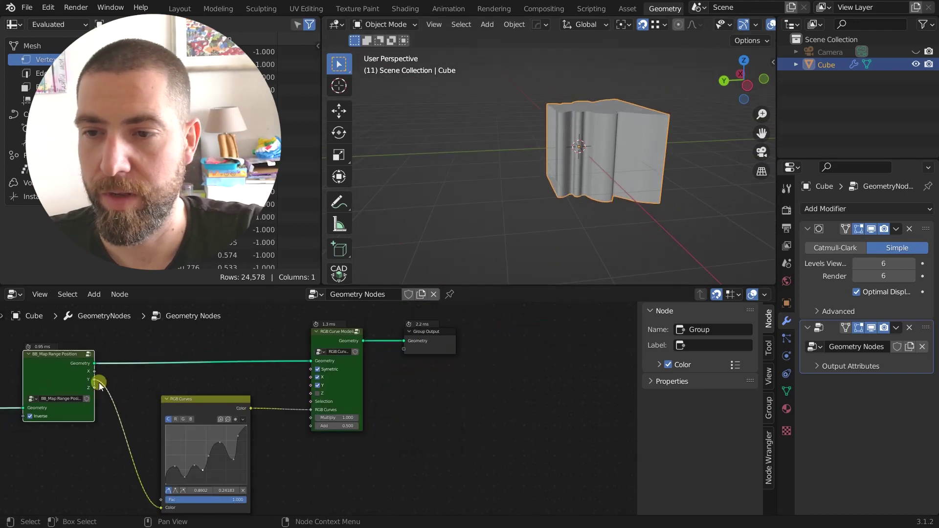
Step: Reconnect the Z output of BB_Map Range Position to the Color input of RGB Curves
{"action": "left_click_drag", "start_coordinate": [92, 389], "coordinate": [159, 421]}
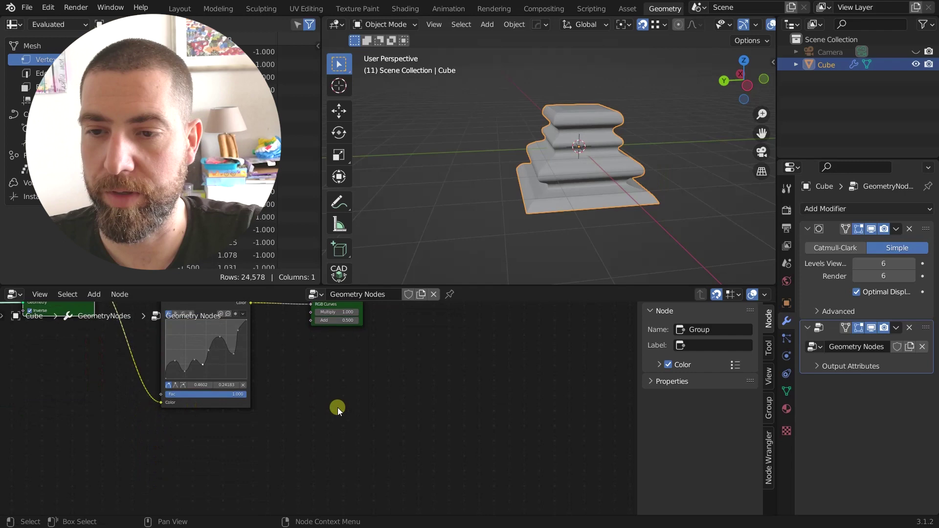
{"action": "scroll", "coordinate": [338, 407], "scroll_direction": "down", "scroll_amount": 2}
{"action": "scroll", "coordinate": [337, 407], "scroll_direction": "up", "scroll_amount": 4}
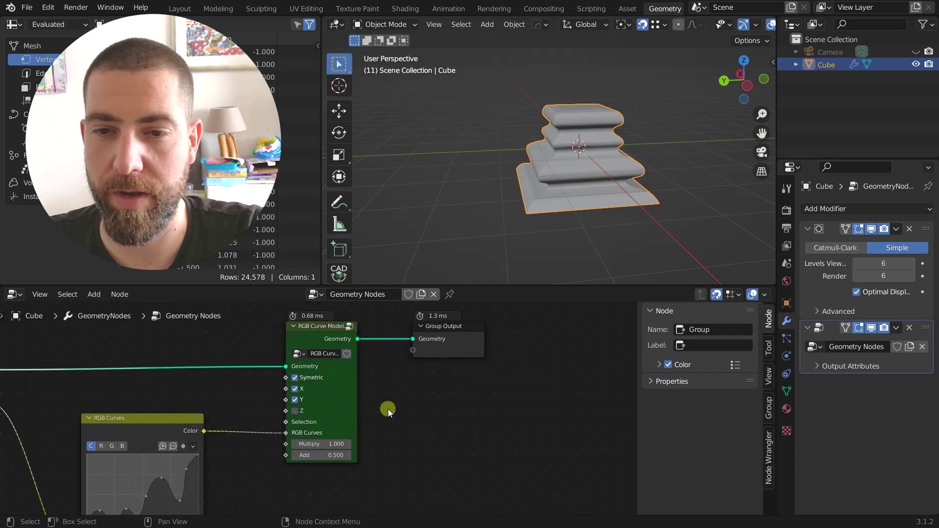
{"action": "scroll", "coordinate": [378, 412], "scroll_direction": "up", "scroll_amount": 3}
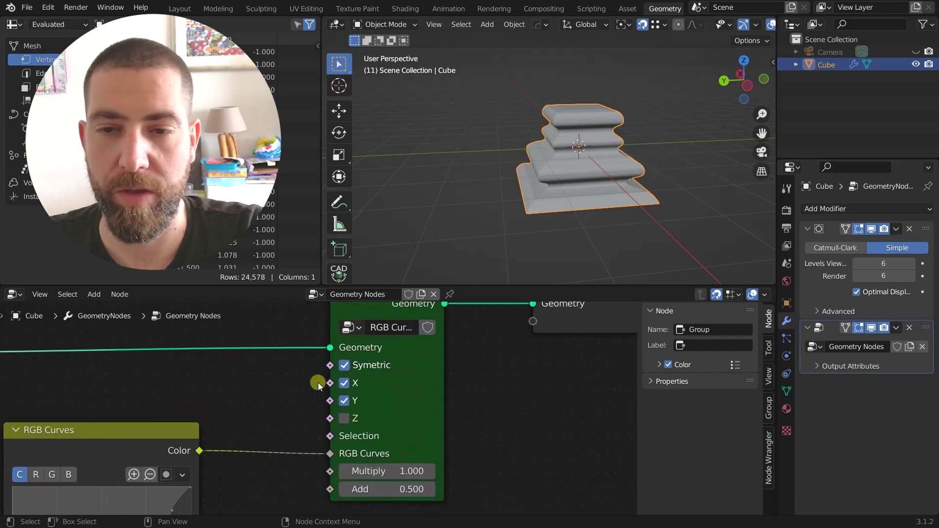
Step: Disable Symetric and the Y axis on the RGB Curve Model node, checking the deformed cube from several angles
{"action": "left_click", "coordinate": [345, 366]}
{"action": "middle_click_drag", "start_coordinate": [459, 224], "coordinate": [503, 166]}
{"action": "scroll", "coordinate": [507, 166], "scroll_direction": "up", "scroll_amount": 2}
{"action": "middle_click_drag", "start_coordinate": [593, 170], "coordinate": [585, 193]}
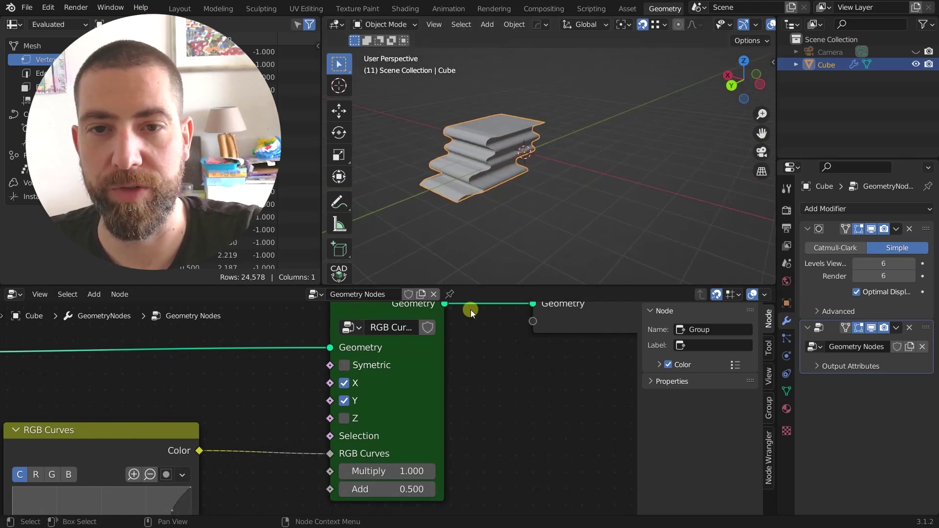
{"action": "left_click", "coordinate": [351, 397]}
{"action": "middle_click_drag", "start_coordinate": [504, 210], "coordinate": [577, 177]}
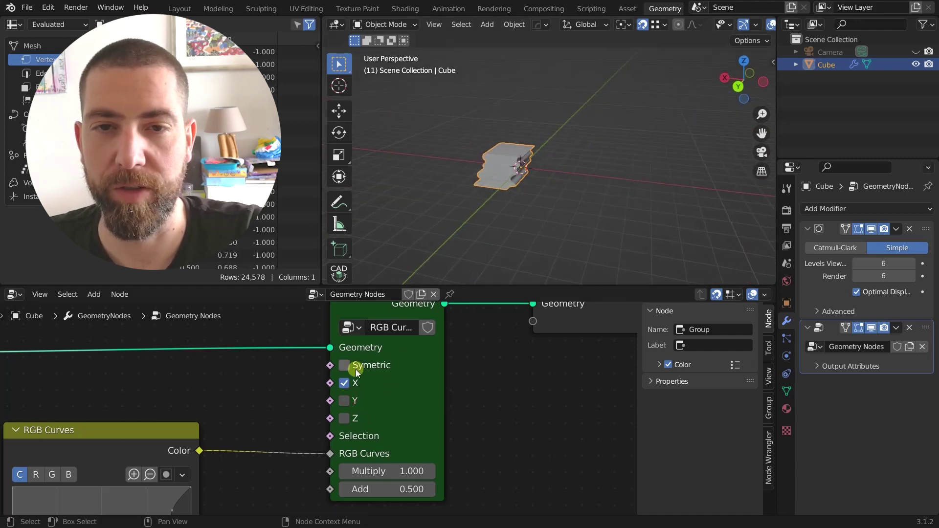
Step: Compare the X and Y axes without symmetry on the RGB Curve Model node, leaving only X enabled
{"action": "left_click", "coordinate": [344, 383]}
{"action": "left_click", "coordinate": [344, 401]}
{"action": "middle_click_drag", "start_coordinate": [443, 266], "coordinate": [445, 296]}
{"action": "left_click", "coordinate": [346, 401]}
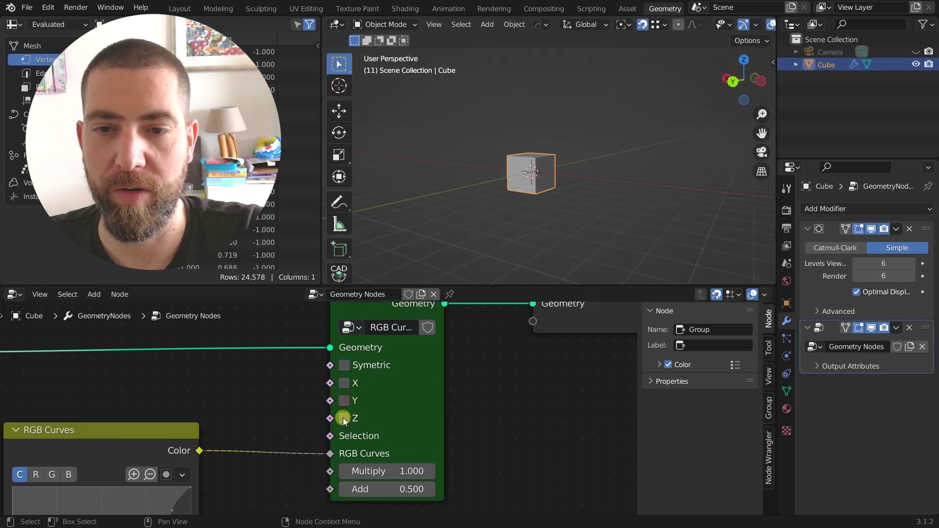
{"action": "left_click", "coordinate": [346, 383]}
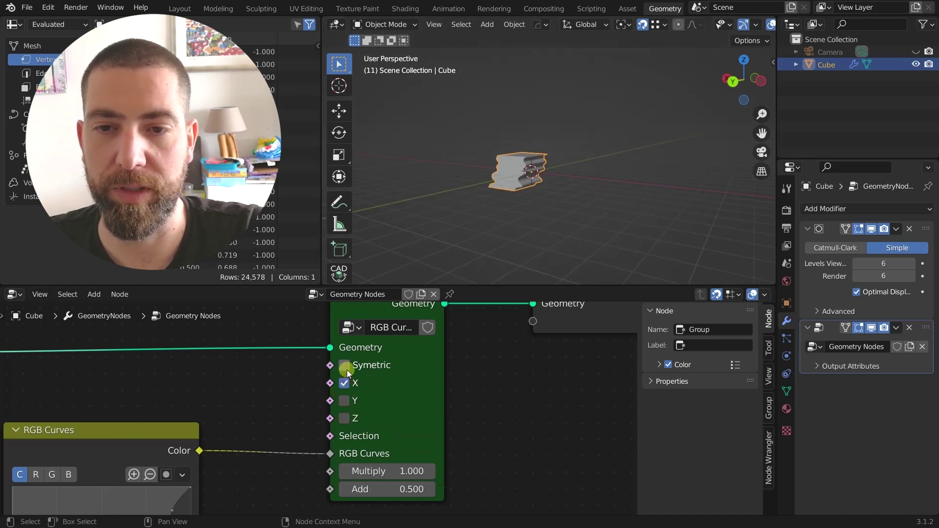
Step: Re-enable Symetric, compare the X and Y axes separately, and leave both axes enabled on the RGB Curve Model node
{"action": "left_click", "coordinate": [346, 367]}
{"action": "middle_click_drag", "start_coordinate": [529, 216], "coordinate": [592, 213]}
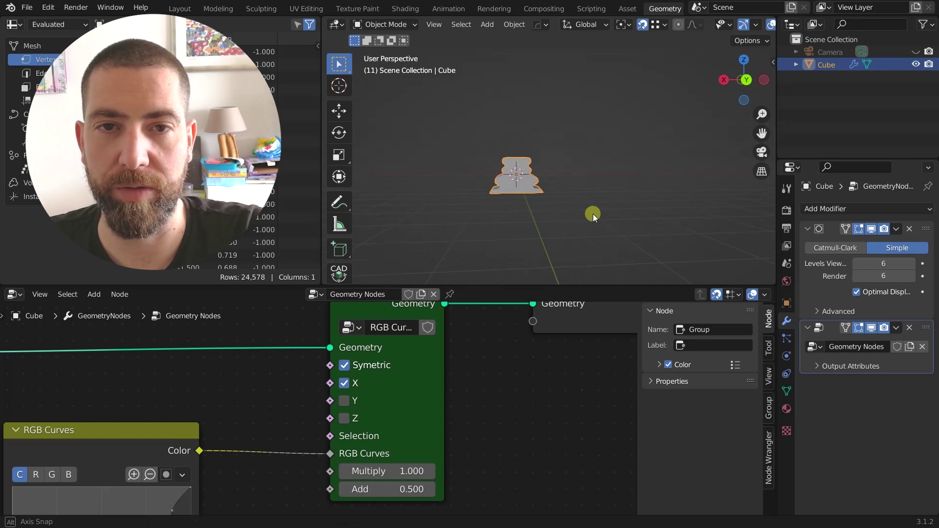
{"action": "left_click", "coordinate": [346, 400]}
{"action": "left_click", "coordinate": [346, 384]}
{"action": "middle_click_drag", "start_coordinate": [430, 255], "coordinate": [536, 205]}
{"action": "left_click", "coordinate": [346, 383]}
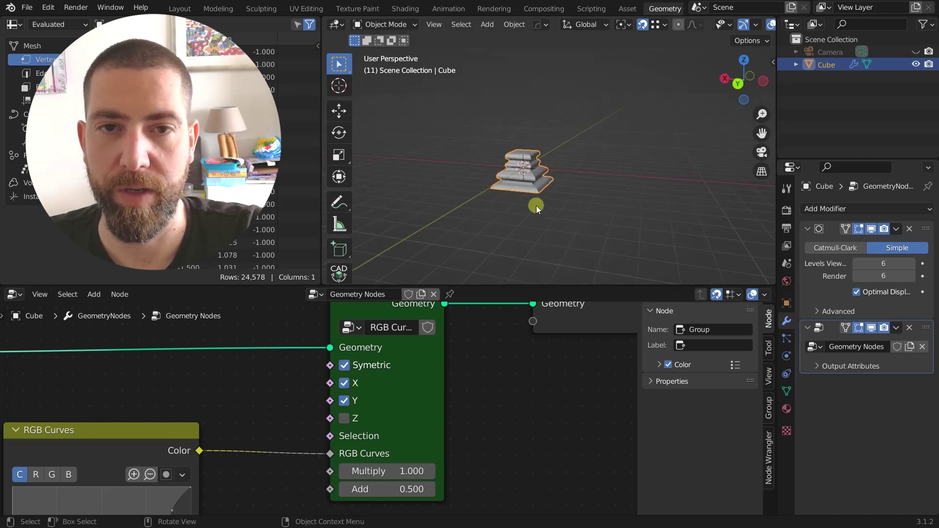
Step: Examine the symmetric X and Y molding in the viewport together with the node tree that drives it
{"action": "scroll", "coordinate": [484, 328], "scroll_direction": "down", "scroll_amount": 7}
{"action": "middle_click_drag", "start_coordinate": [553, 171], "coordinate": [520, 147]}
{"action": "scroll", "coordinate": [520, 161], "scroll_direction": "up", "scroll_amount": 3}
{"action": "scroll", "coordinate": [428, 386], "scroll_direction": "up", "scroll_amount": 1}
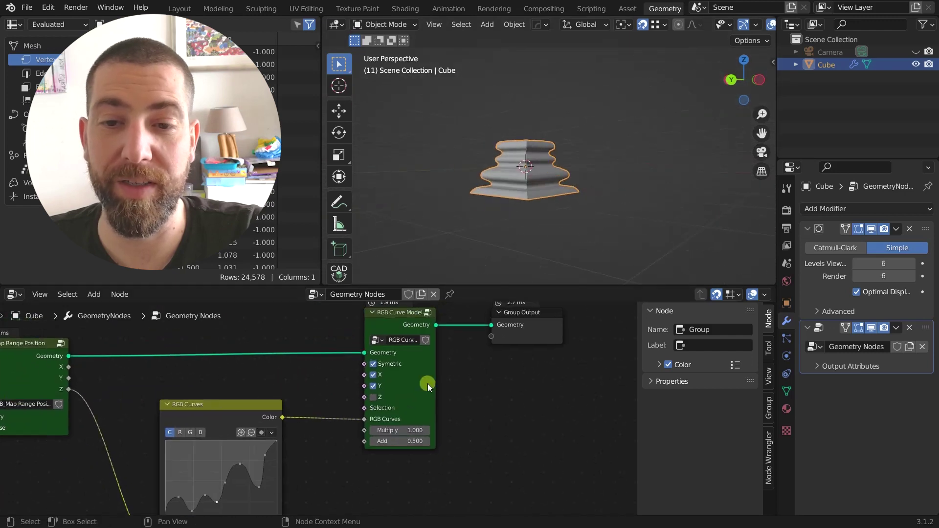
{"action": "scroll", "coordinate": [463, 404], "scroll_direction": "down", "scroll_amount": 4}
{"action": "scroll", "coordinate": [515, 171], "scroll_direction": "up", "scroll_amount": 4}
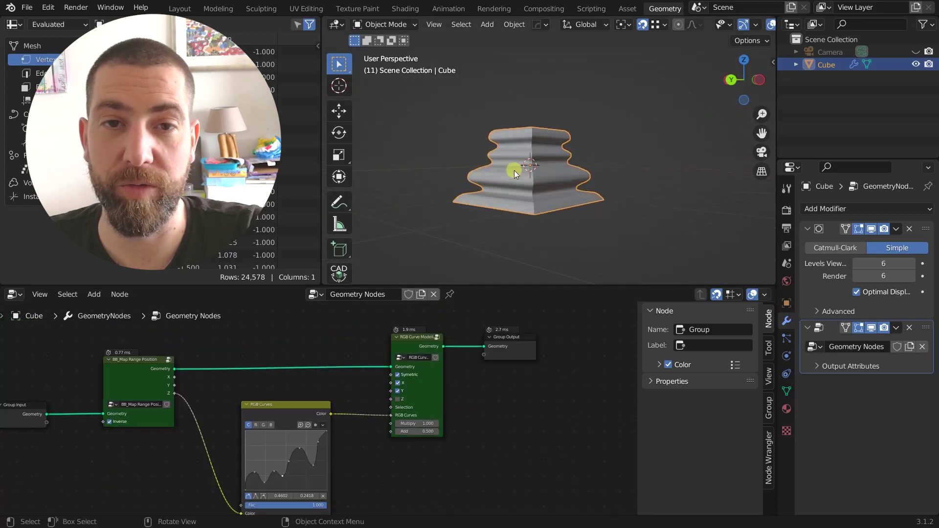
{"action": "scroll", "coordinate": [538, 168], "scroll_direction": "down", "scroll_amount": 3}
{"action": "middle_click_drag", "start_coordinate": [450, 395], "coordinate": [466, 398]}
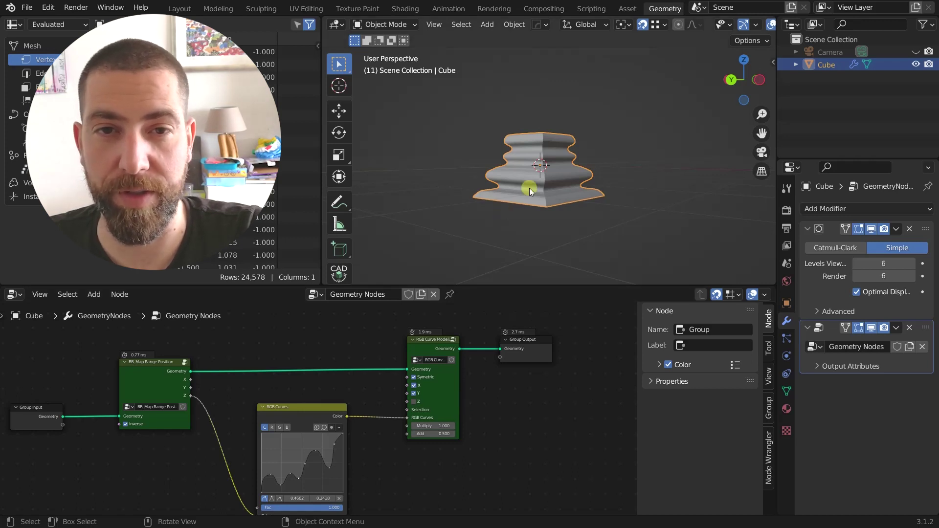
{"action": "scroll", "coordinate": [419, 383], "scroll_direction": "up", "scroll_amount": 3}
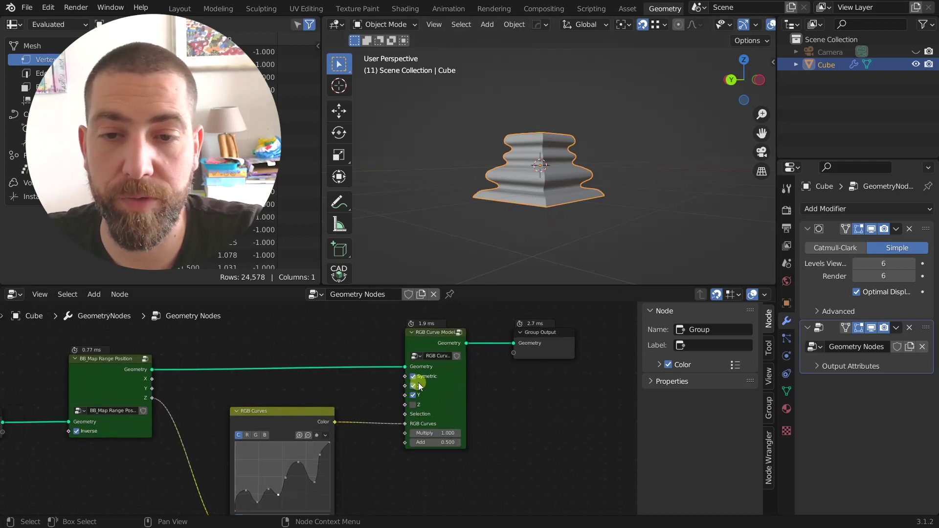
Step: Set Multiply to 1.5 and Add to 0.2 on the RGB Curve Model node
{"action": "scroll", "coordinate": [442, 377], "scroll_direction": "down", "scroll_amount": 3}
{"action": "scroll", "coordinate": [443, 368], "scroll_direction": "up", "scroll_amount": 1}
{"action": "middle_click_drag", "start_coordinate": [465, 419], "coordinate": [440, 450]}
{"action": "scroll", "coordinate": [439, 449], "scroll_direction": "up", "scroll_amount": 5}
{"action": "scroll", "coordinate": [418, 416], "scroll_direction": "down", "scroll_amount": 2}
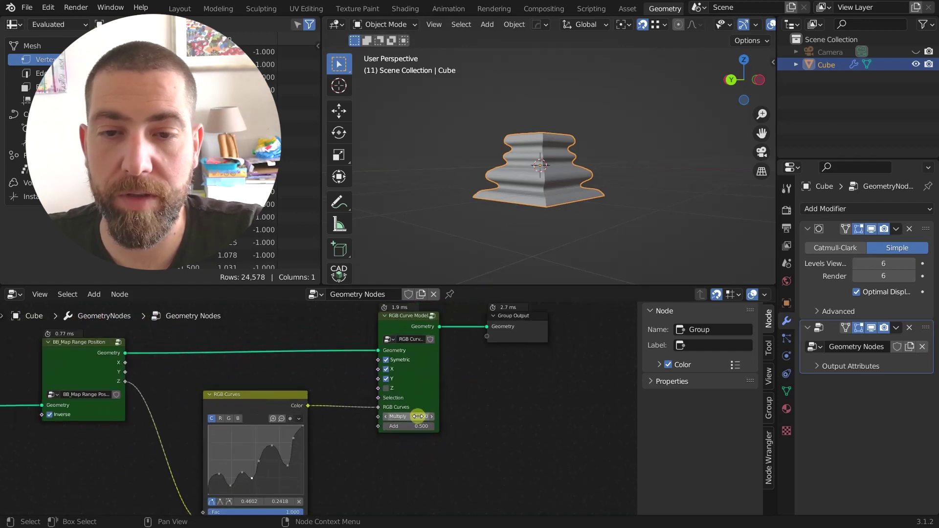
{"action": "mouse_move", "coordinate": [418, 416]}
{"action": "left_mouse_down"}
{"action": "mouse_move", "coordinate": [438, 416]}
{"action": "mouse_move", "coordinate": [411, 425]}
{"action": "mouse_move", "coordinate": [430, 428]}
{"action": "left_mouse_up"}
{"action": "middle_click_drag", "start_coordinate": [505, 233], "coordinate": [506, 256]}
{"action": "mouse_move", "coordinate": [422, 425]}
{"action": "left_mouse_down"}
{"action": "mouse_move", "coordinate": [429, 419]}
{"action": "mouse_move", "coordinate": [413, 425]}
{"action": "left_mouse_up"}
{"action": "scroll", "coordinate": [574, 198], "scroll_direction": "down", "scroll_amount": 6}
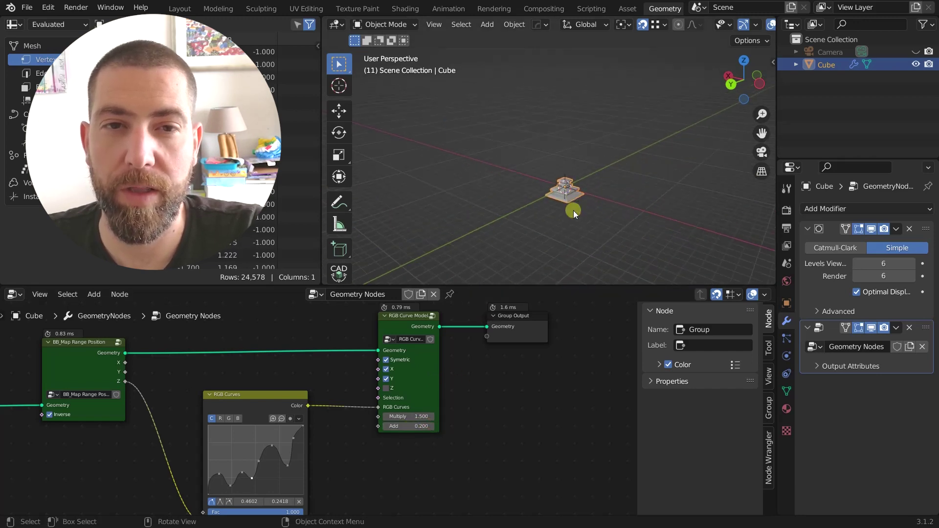
{"action": "scroll", "coordinate": [593, 186], "scroll_direction": "down", "scroll_amount": 4}
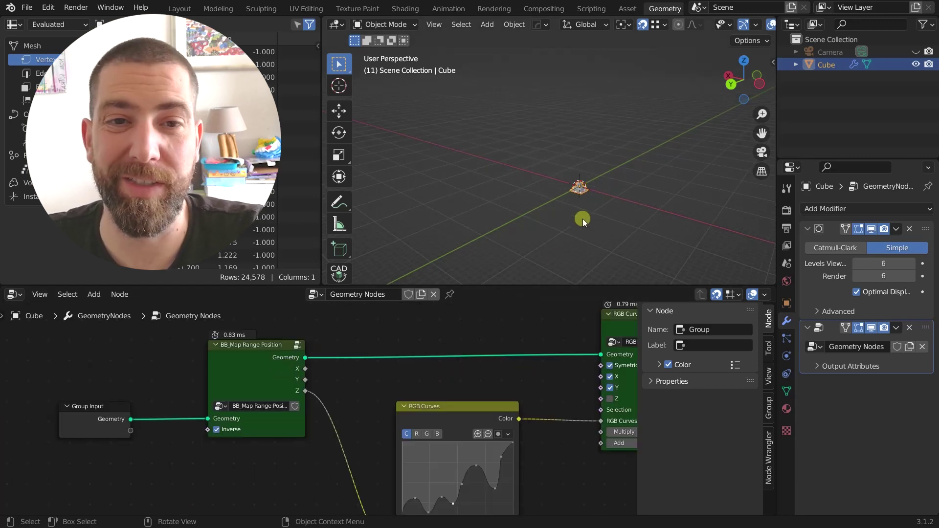
Step: Examine the BB_Map Range Position node feeding RGB Curves, then switch its Inverse option off and back on
{"action": "scroll", "coordinate": [585, 196], "scroll_direction": "up", "scroll_amount": 10}
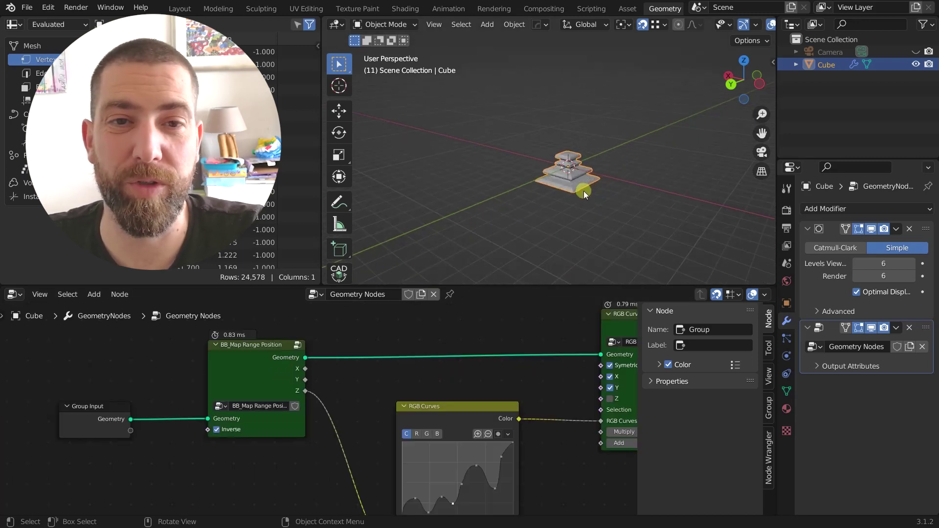
{"action": "scroll", "coordinate": [333, 390], "scroll_direction": "down", "scroll_amount": 3}
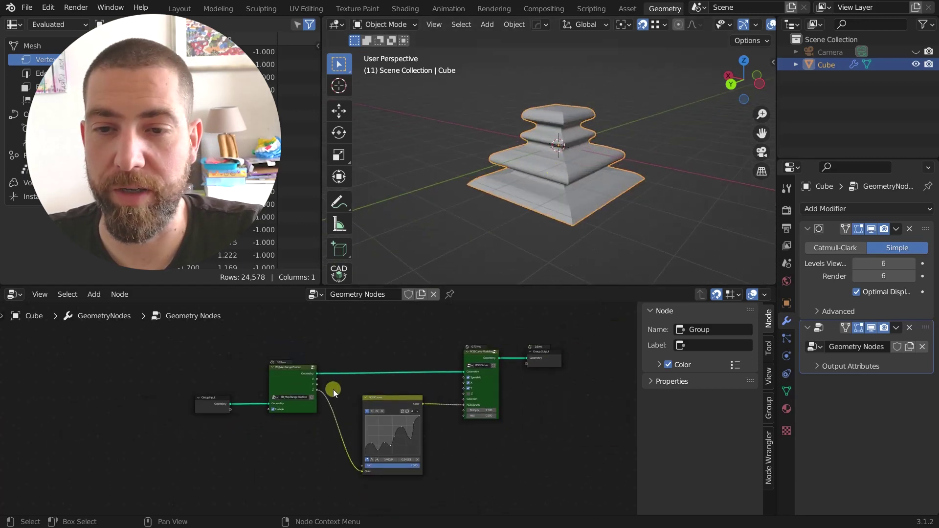
{"action": "scroll", "coordinate": [280, 382], "scroll_direction": "up", "scroll_amount": 2}
{"action": "scroll", "coordinate": [221, 374], "scroll_direction": "up", "scroll_amount": 2}
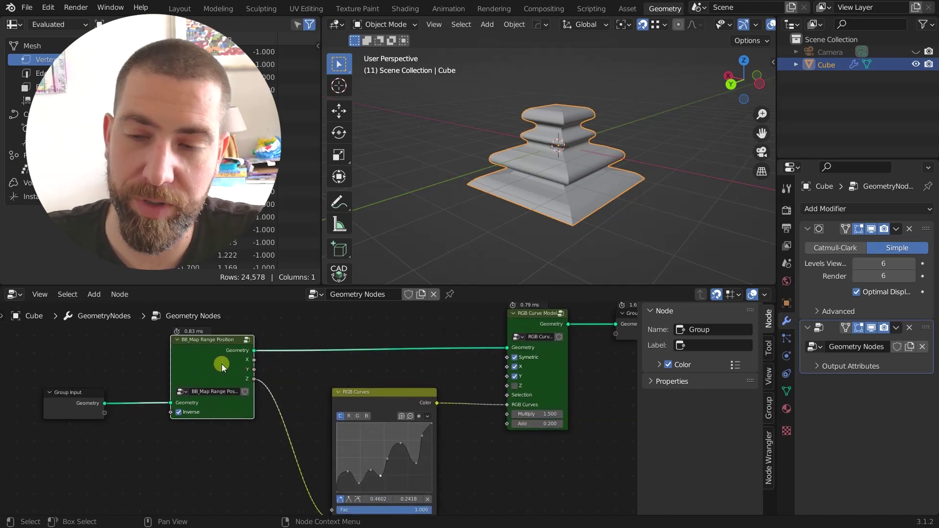
{"action": "scroll", "coordinate": [263, 381], "scroll_direction": "down", "scroll_amount": 1}
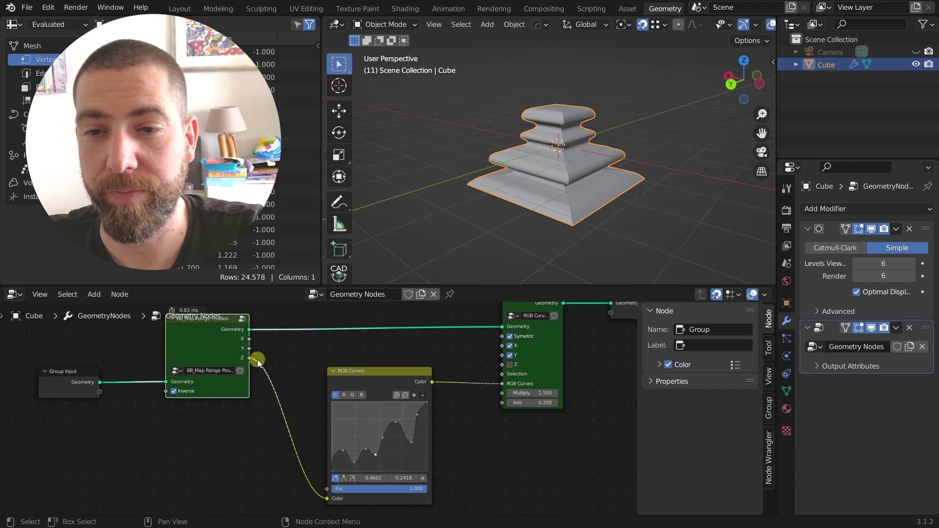
{"action": "middle_click_drag", "start_coordinate": [239, 353], "coordinate": [199, 348]}
{"action": "scroll", "coordinate": [199, 348], "scroll_direction": "up", "scroll_amount": 2}
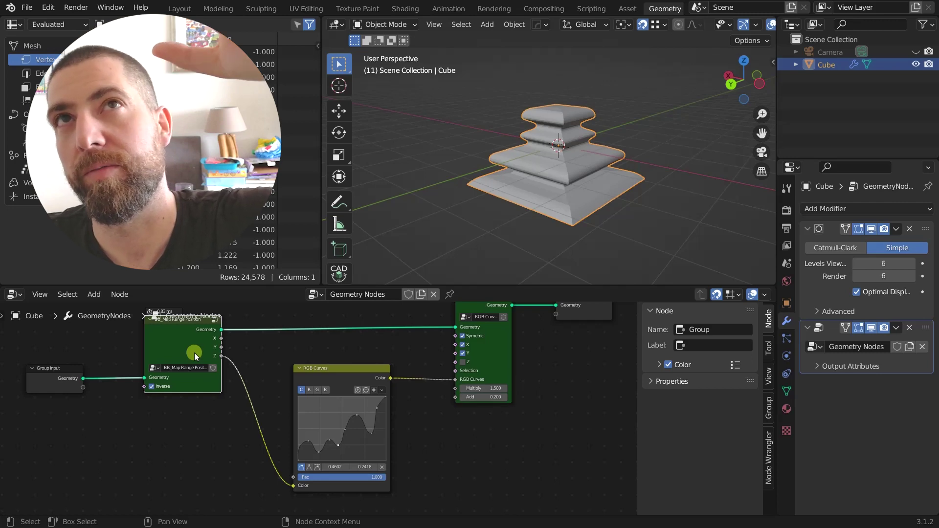
{"action": "left_click", "coordinate": [153, 387]}
{"action": "left_click", "coordinate": [153, 387]}
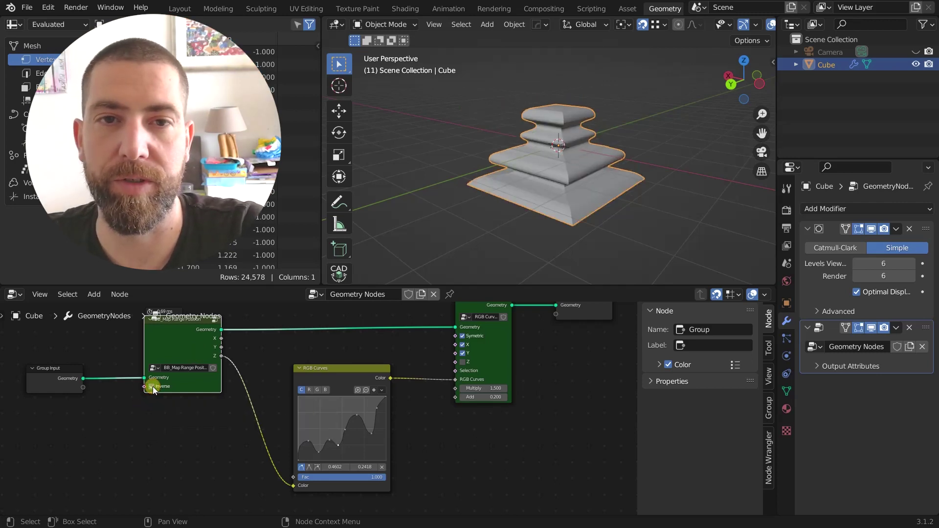
Step: Open the BB_Map Range Position group and inspect its layout from the Group Input to the Group Output
{"action": "key", "text": "Tab"}
{"action": "scroll", "coordinate": [272, 387], "scroll_direction": "down", "scroll_amount": 12}
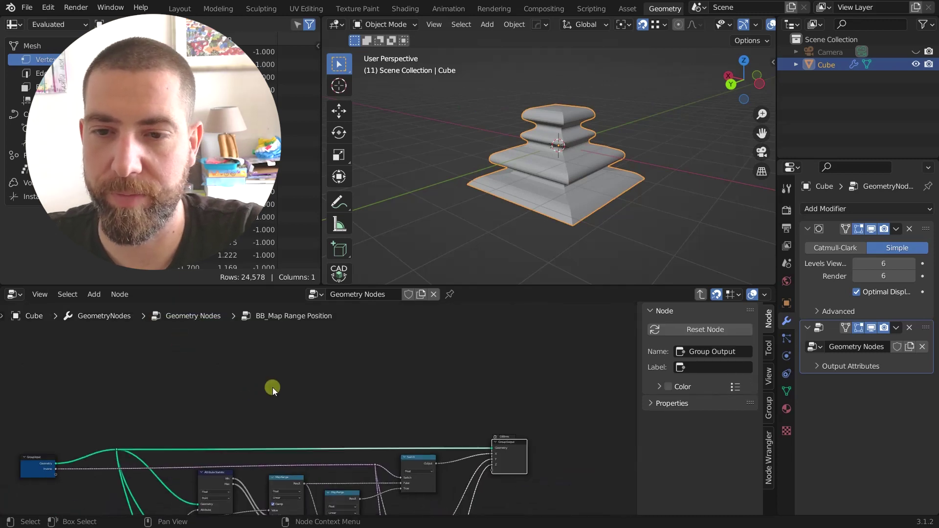
{"action": "scroll", "coordinate": [287, 471], "scroll_direction": "up", "scroll_amount": 2}
{"action": "middle_click_drag", "start_coordinate": [287, 471], "coordinate": [315, 309]}
{"action": "scroll", "coordinate": [291, 381], "scroll_direction": "up", "scroll_amount": 4}
{"action": "middle_click_drag", "start_coordinate": [292, 381], "coordinate": [315, 494]}
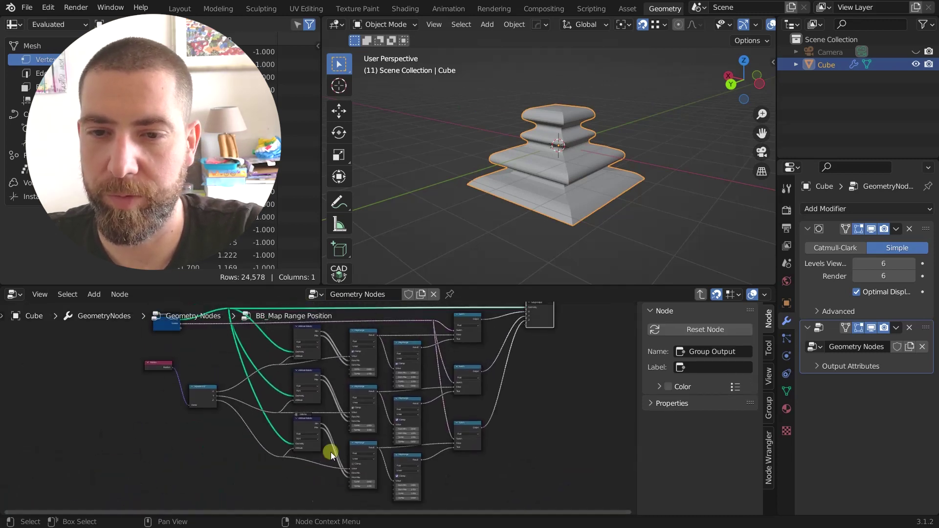
{"action": "scroll", "coordinate": [331, 452], "scroll_direction": "up", "scroll_amount": 3}
{"action": "middle_click_drag", "start_coordinate": [343, 382], "coordinate": [347, 447]}
{"action": "scroll", "coordinate": [178, 416], "scroll_direction": "up", "scroll_amount": 1}
{"action": "middle_click_drag", "start_coordinate": [202, 415], "coordinate": [204, 439]}
{"action": "scroll", "coordinate": [147, 384], "scroll_direction": "up", "scroll_amount": 1}
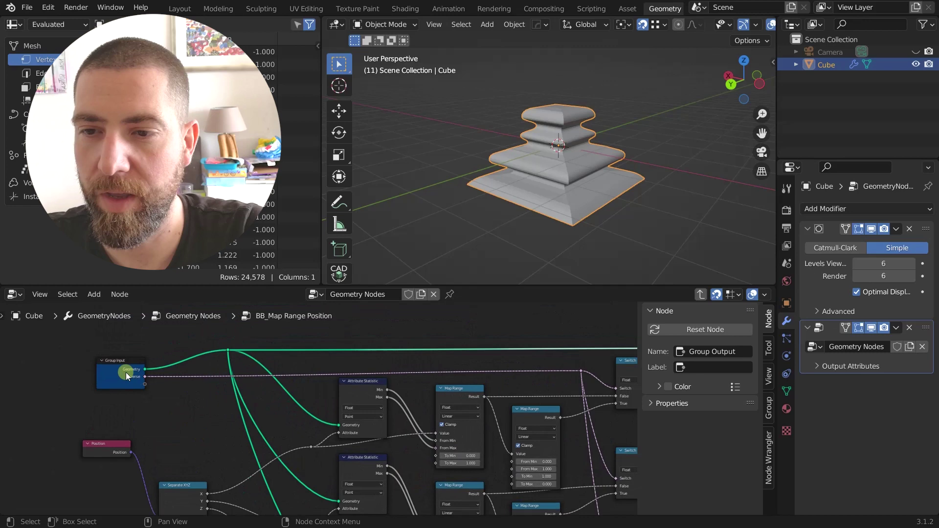
{"action": "left_click", "coordinate": [125, 372]}
{"action": "scroll", "coordinate": [121, 369], "scroll_direction": "down", "scroll_amount": 2}
{"action": "scroll", "coordinate": [120, 369], "scroll_direction": "down", "scroll_amount": 1}
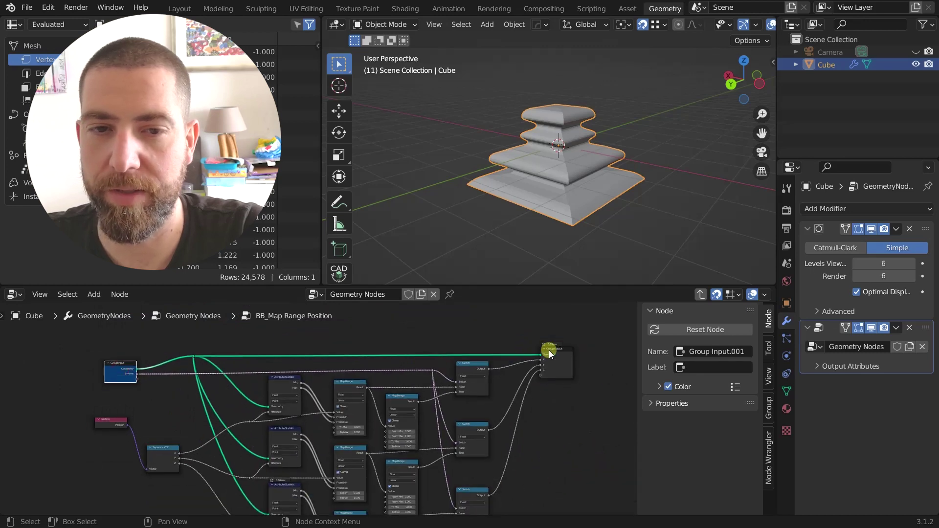
Step: Examine how Separate XYZ feeds the Attribute Statistic nodes that supply Min and Max to the Map Range nodes
{"action": "middle_click_drag", "start_coordinate": [431, 332], "coordinate": [418, 317]}
{"action": "middle_click_drag", "start_coordinate": [184, 414], "coordinate": [132, 376]}
{"action": "scroll", "coordinate": [223, 335], "scroll_direction": "up", "scroll_amount": 3}
{"action": "scroll", "coordinate": [223, 336], "scroll_direction": "down", "scroll_amount": 2}
{"action": "left_click", "coordinate": [223, 335]}
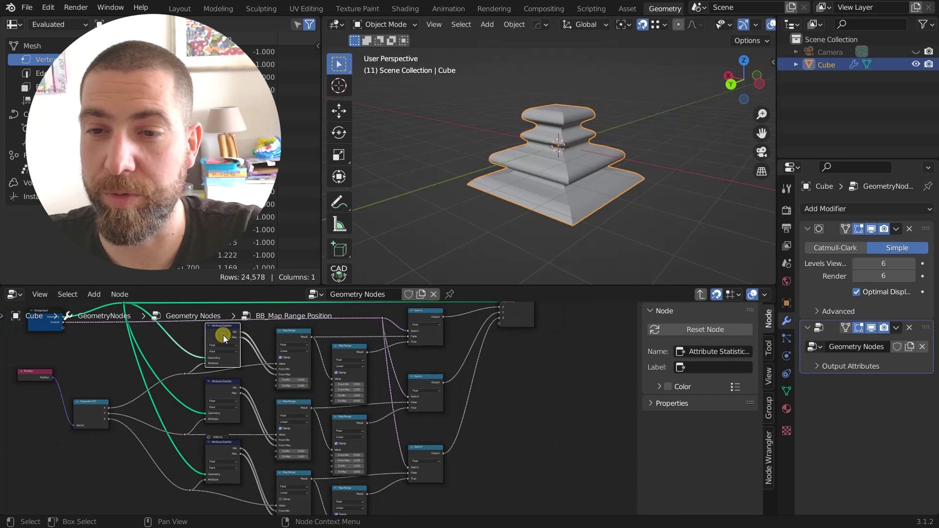
{"action": "scroll", "coordinate": [223, 335], "scroll_direction": "up", "scroll_amount": 3}
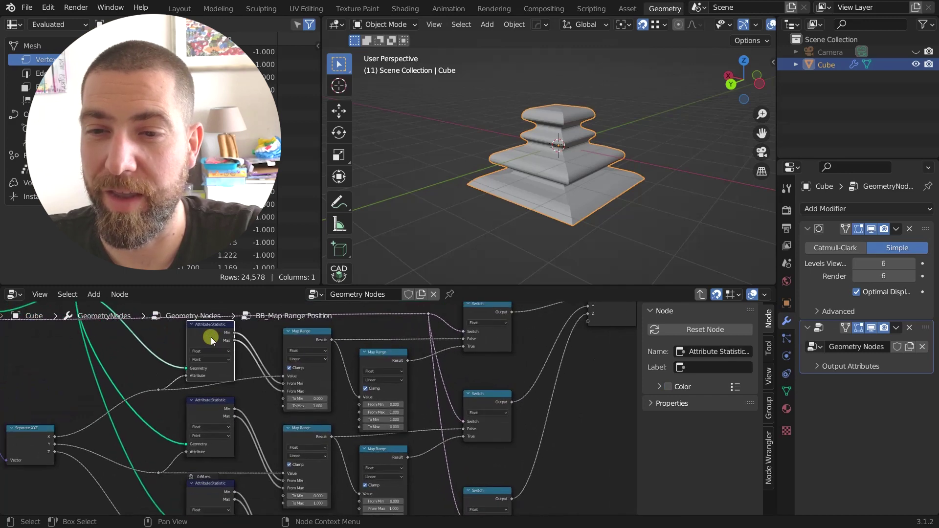
{"action": "scroll", "coordinate": [210, 336], "scroll_direction": "down", "scroll_amount": 1}
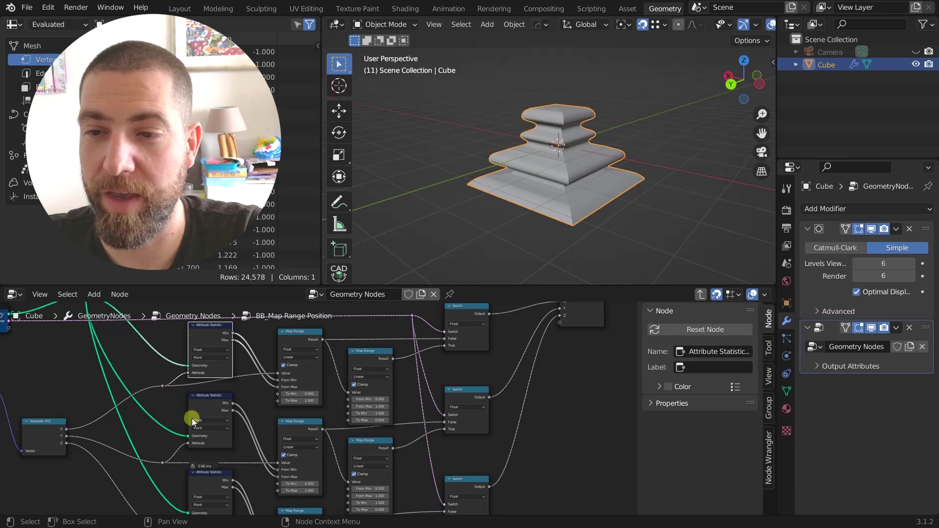
{"action": "middle_click_drag", "start_coordinate": [157, 447], "coordinate": [145, 420]}
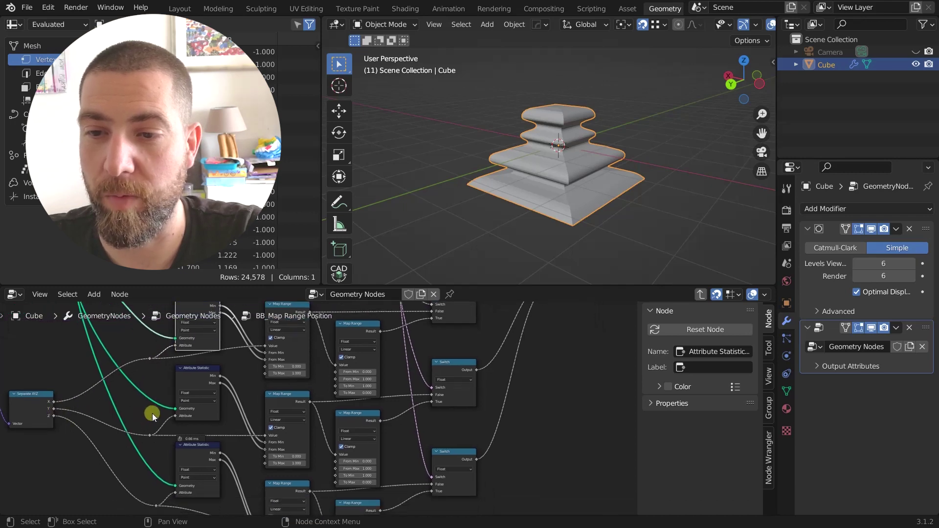
{"action": "scroll", "coordinate": [136, 468], "scroll_direction": "down", "scroll_amount": 2}
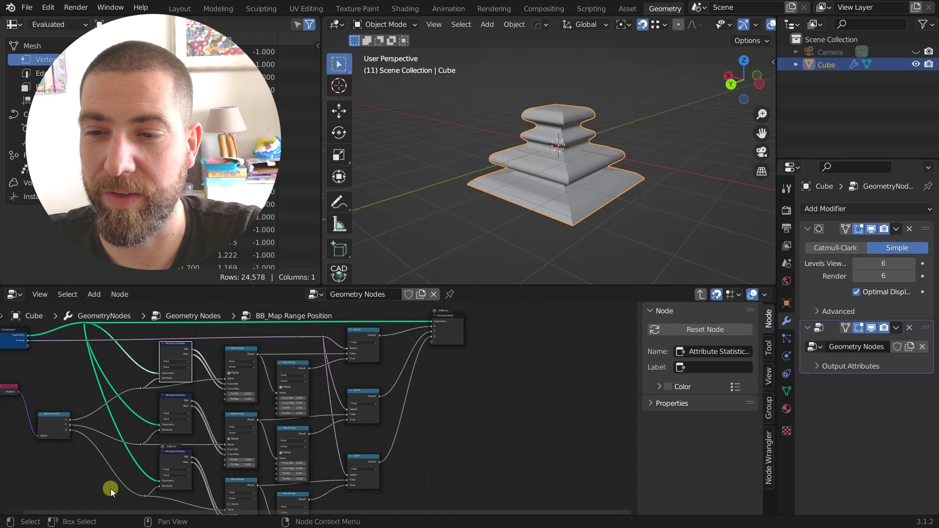
{"action": "scroll", "coordinate": [156, 469], "scroll_direction": "up", "scroll_amount": 3}
{"action": "middle_click_drag", "start_coordinate": [211, 475], "coordinate": [178, 473]}
{"action": "scroll", "coordinate": [225, 414], "scroll_direction": "up", "scroll_amount": 3}
{"action": "scroll", "coordinate": [225, 414], "scroll_direction": "down", "scroll_amount": 2}
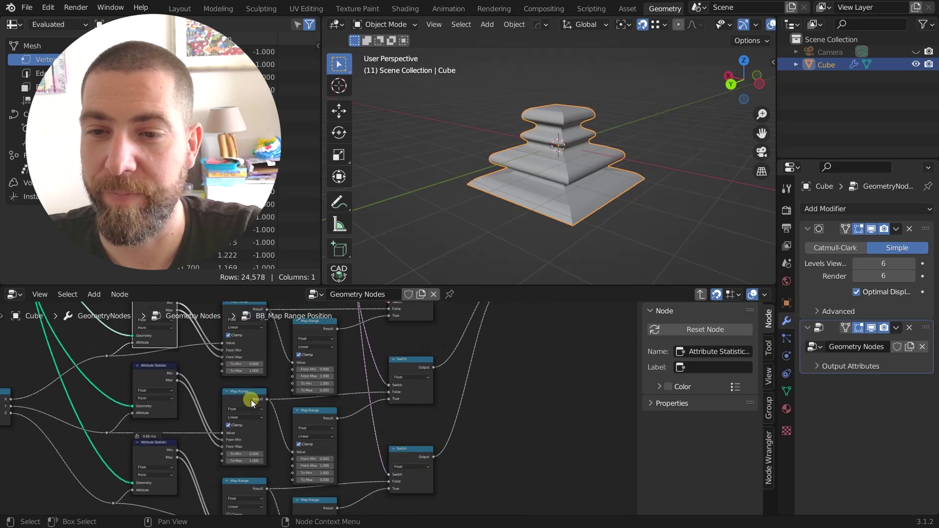
Step: Disable Clamp on the first axis's initial Map Range node and inspect the second Map Range that reverses its output
{"action": "middle_click_drag", "start_coordinate": [257, 386], "coordinate": [280, 445]}
{"action": "scroll", "coordinate": [254, 413], "scroll_direction": "up", "scroll_amount": 2}
{"action": "scroll", "coordinate": [253, 376], "scroll_direction": "down", "scroll_amount": 3}
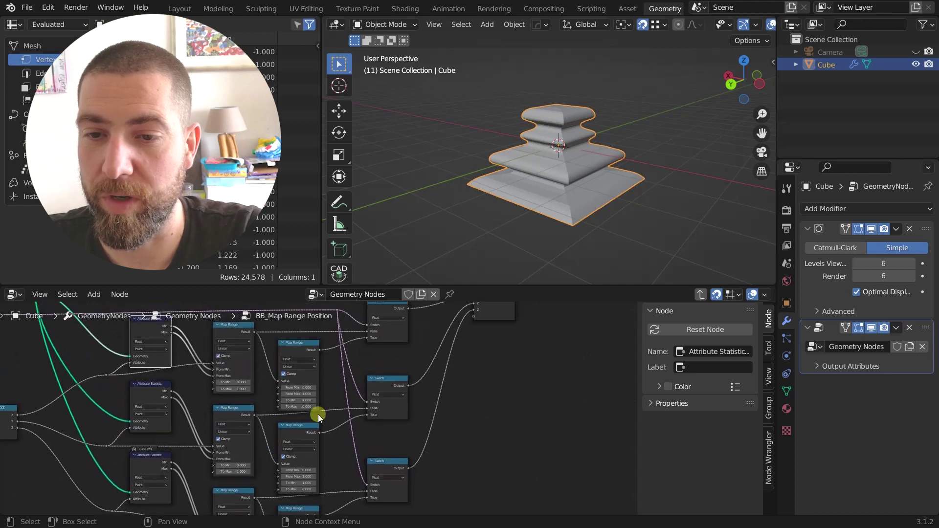
{"action": "scroll", "coordinate": [313, 392], "scroll_direction": "down", "scroll_amount": 2}
{"action": "scroll", "coordinate": [302, 359], "scroll_direction": "up", "scroll_amount": 4}
{"action": "scroll", "coordinate": [302, 359], "scroll_direction": "down", "scroll_amount": 4}
{"action": "middle_click_drag", "start_coordinate": [318, 360], "coordinate": [325, 371]}
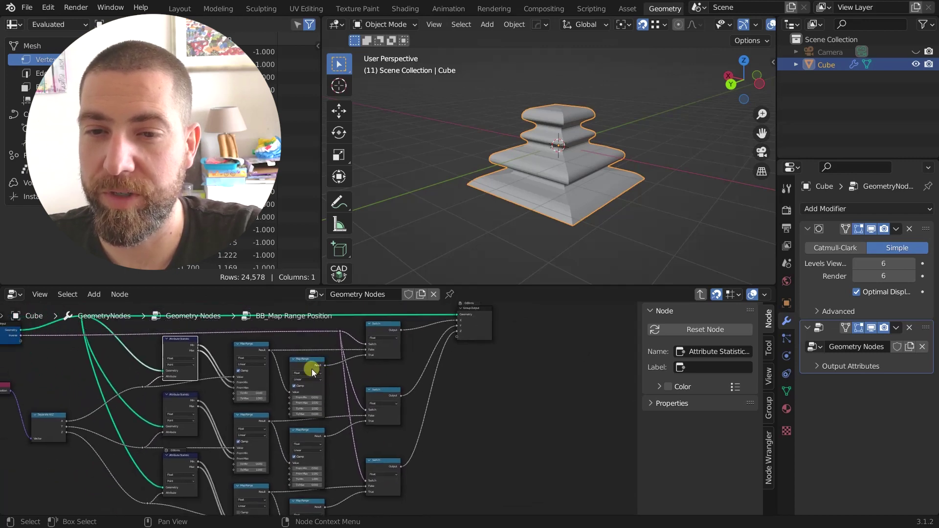
{"action": "left_click", "coordinate": [301, 363]}
{"action": "scroll", "coordinate": [306, 383], "scroll_direction": "up", "scroll_amount": 4}
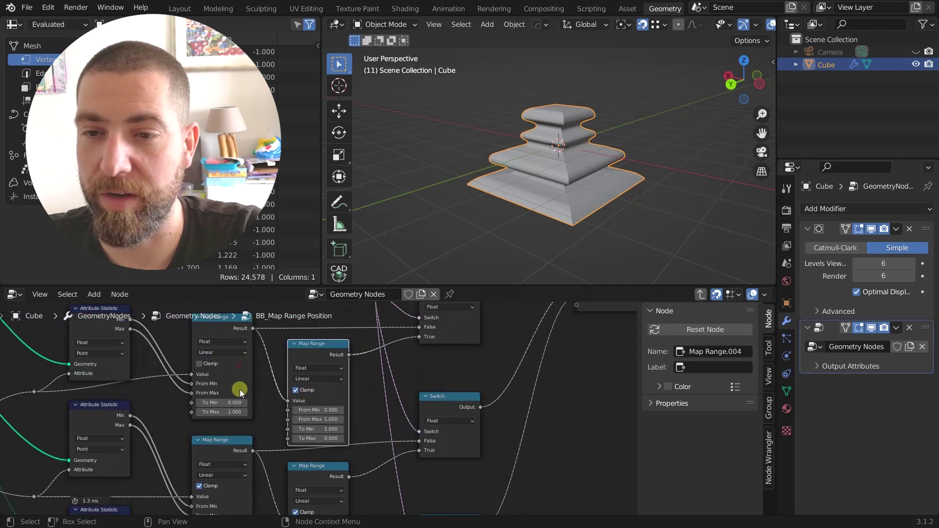
{"action": "middle_click_drag", "start_coordinate": [239, 389], "coordinate": [242, 341]}
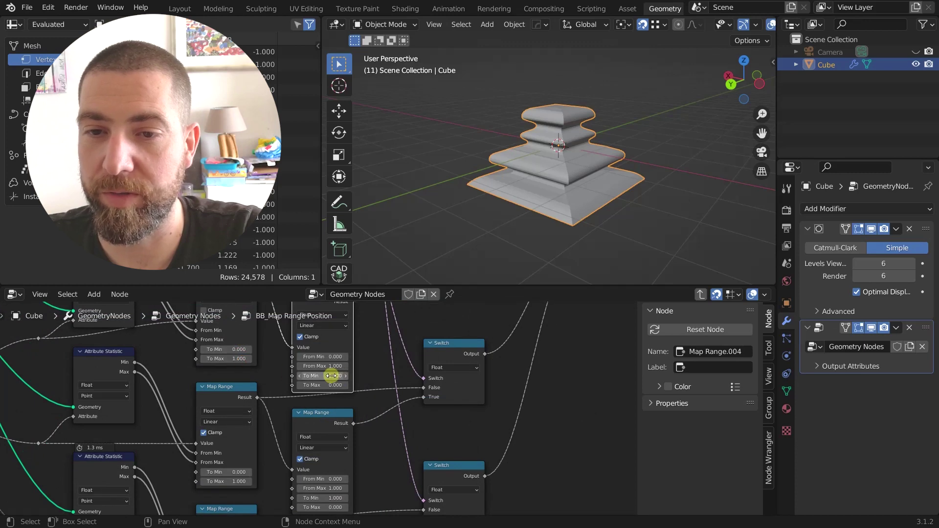
{"action": "scroll", "coordinate": [337, 379], "scroll_direction": "down", "scroll_amount": 3}
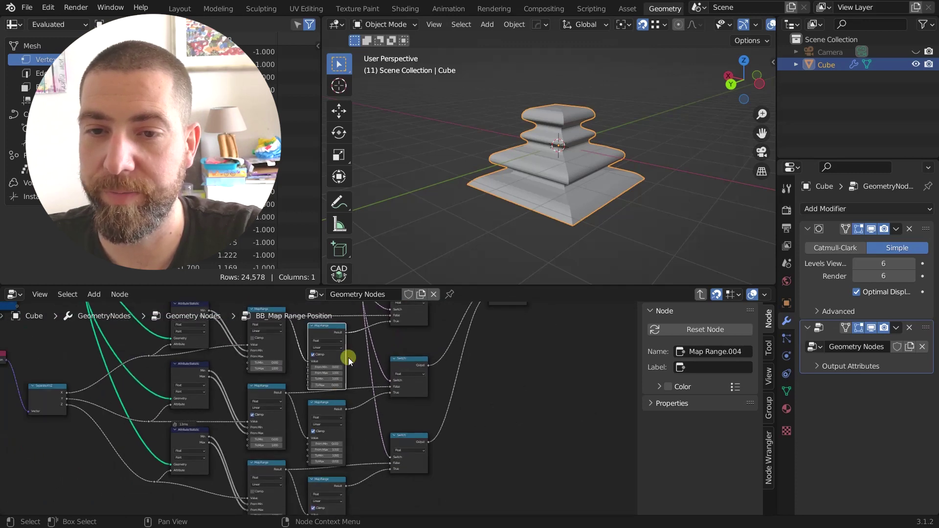
Step: Trace the group's Inverse input to the Switch nodes that choose between the normal and reversed Map Range results
{"action": "middle_click_drag", "start_coordinate": [348, 357], "coordinate": [321, 412]}
{"action": "scroll", "coordinate": [383, 357], "scroll_direction": "up", "scroll_amount": 2}
{"action": "left_click", "coordinate": [380, 341]}
{"action": "scroll", "coordinate": [380, 341], "scroll_direction": "down", "scroll_amount": 4}
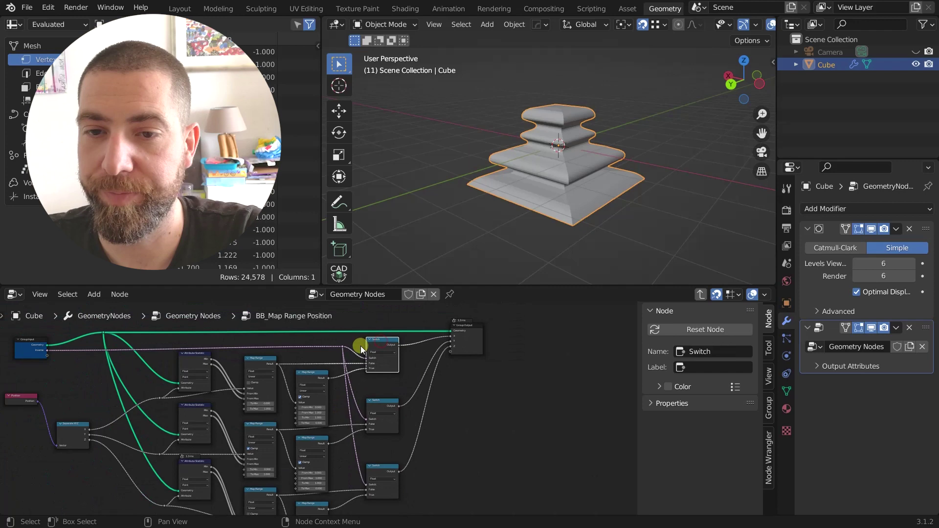
{"action": "left_click", "coordinate": [28, 350]}
{"action": "scroll", "coordinate": [420, 356], "scroll_direction": "up", "scroll_amount": 3}
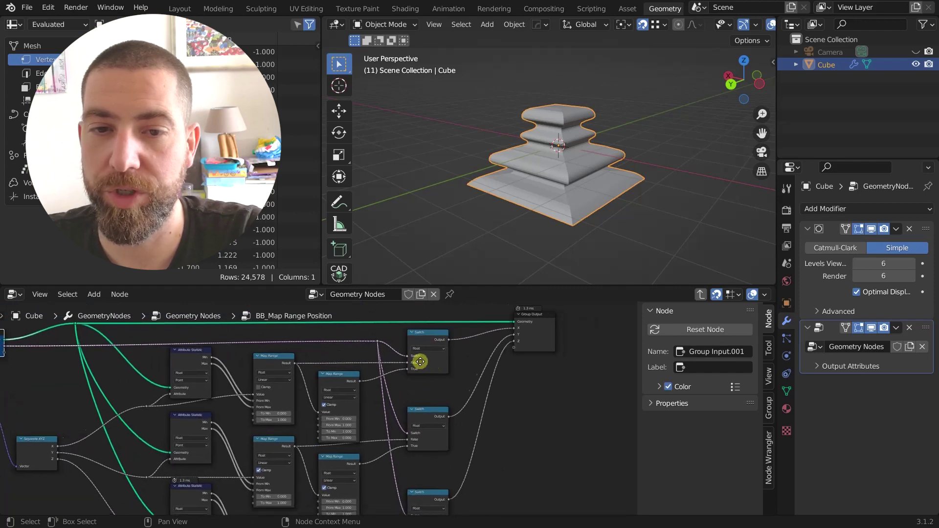
{"action": "middle_click_drag", "start_coordinate": [417, 362], "coordinate": [413, 384]}
{"action": "scroll", "coordinate": [311, 383], "scroll_direction": "down", "scroll_amount": 1}
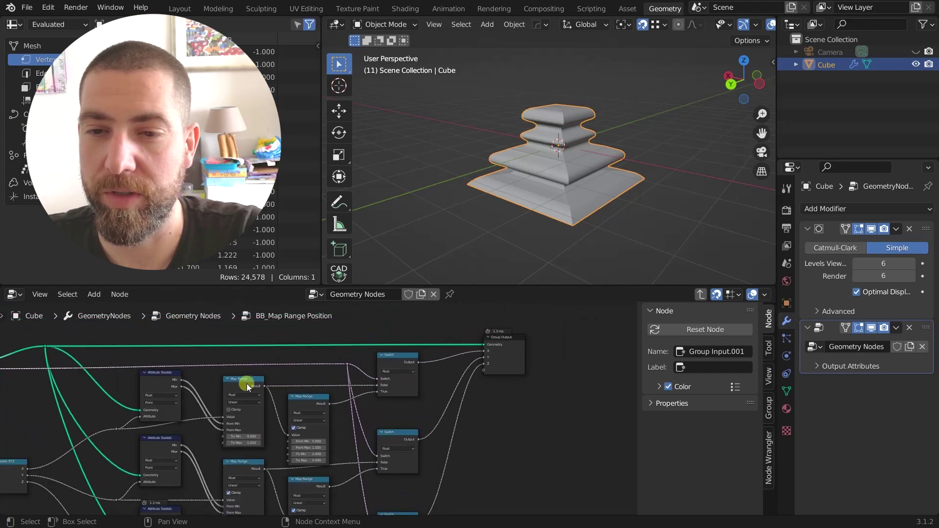
{"action": "left_click", "coordinate": [246, 384]}
{"action": "left_click", "coordinate": [315, 398]}
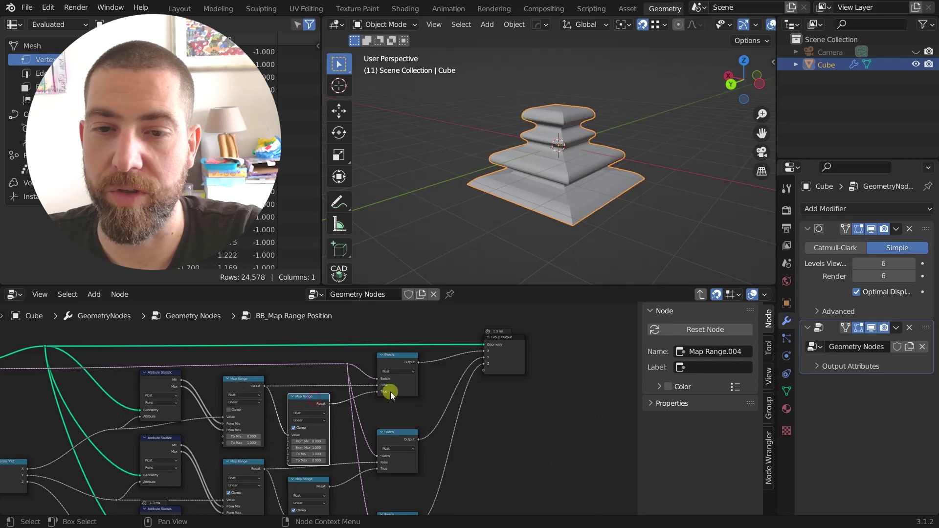
{"action": "scroll", "coordinate": [389, 393], "scroll_direction": "down", "scroll_amount": 2}
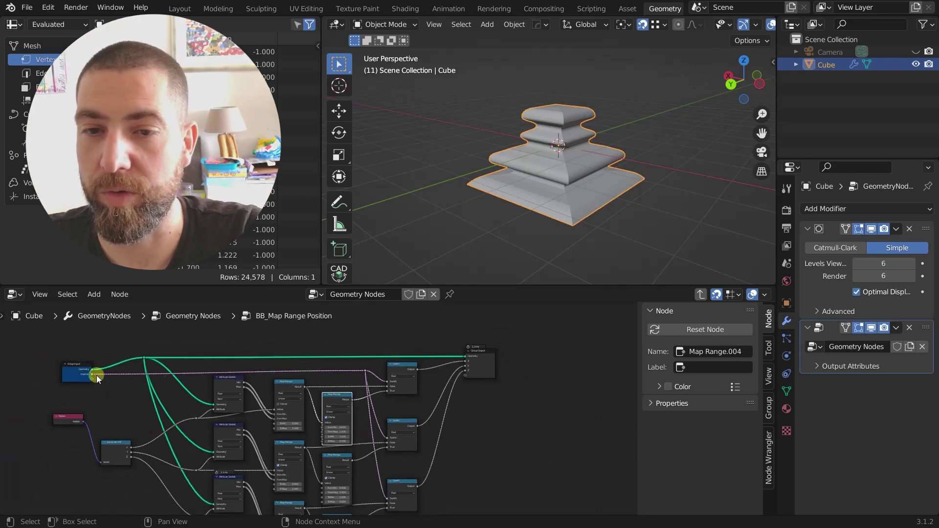
Step: Return to the main node tree and follow the Z output through RGB Curves into the RGB Curve Model node
{"action": "key", "text": "Tab"}
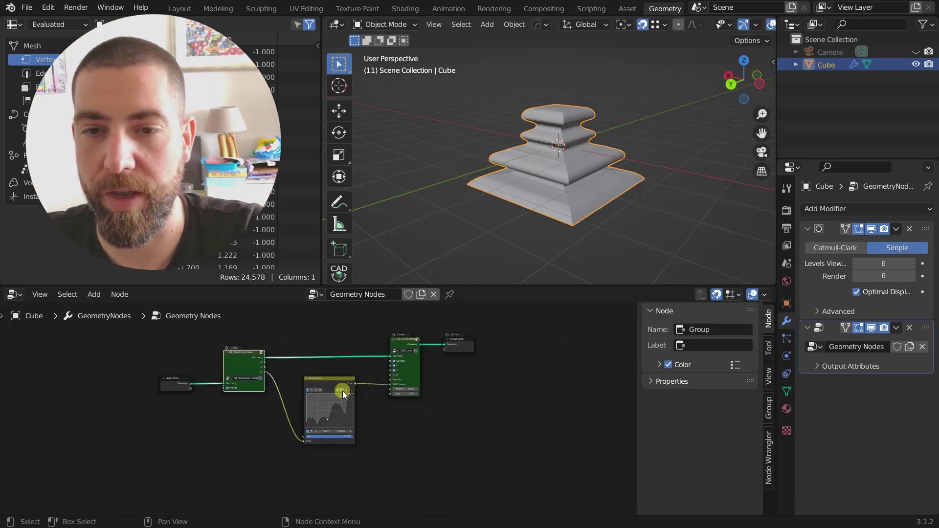
{"action": "scroll", "coordinate": [293, 384], "scroll_direction": "up", "scroll_amount": 4}
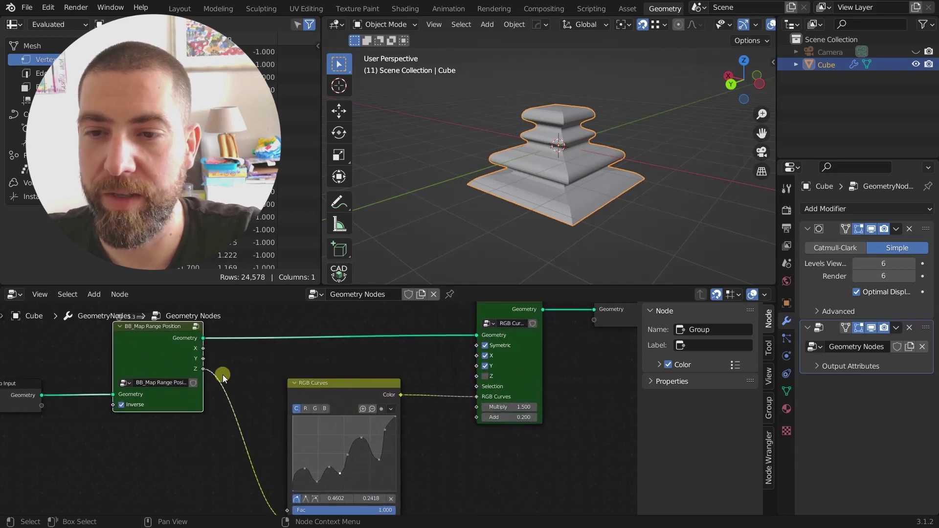
{"action": "mouse_move", "coordinate": [206, 373]}
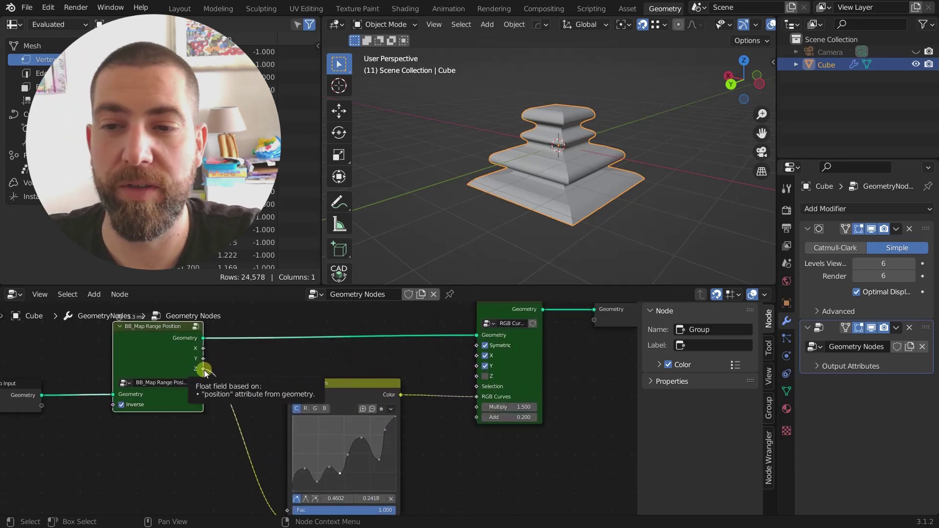
{"action": "middle_click_drag", "start_coordinate": [284, 480], "coordinate": [241, 419]}
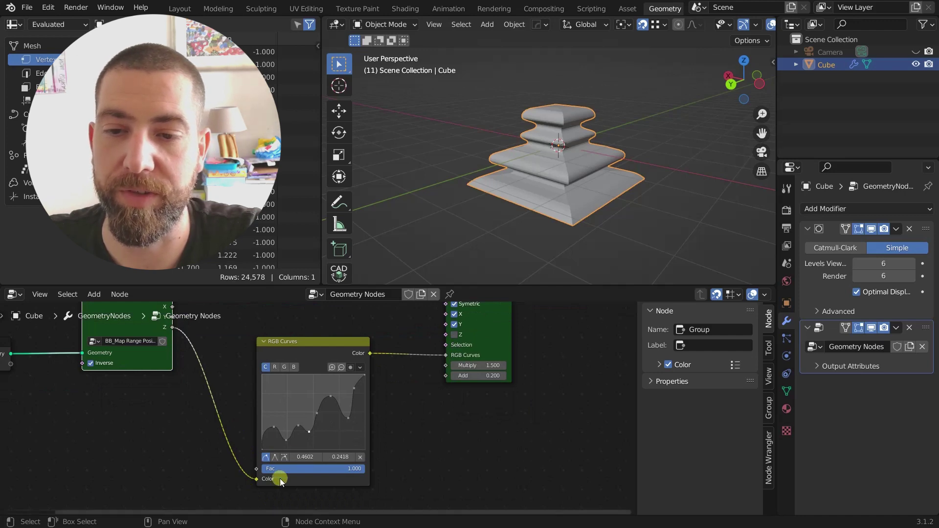
{"action": "middle_click_drag", "start_coordinate": [465, 417], "coordinate": [394, 466]}
{"action": "scroll", "coordinate": [369, 456], "scroll_direction": "down", "scroll_amount": 3}
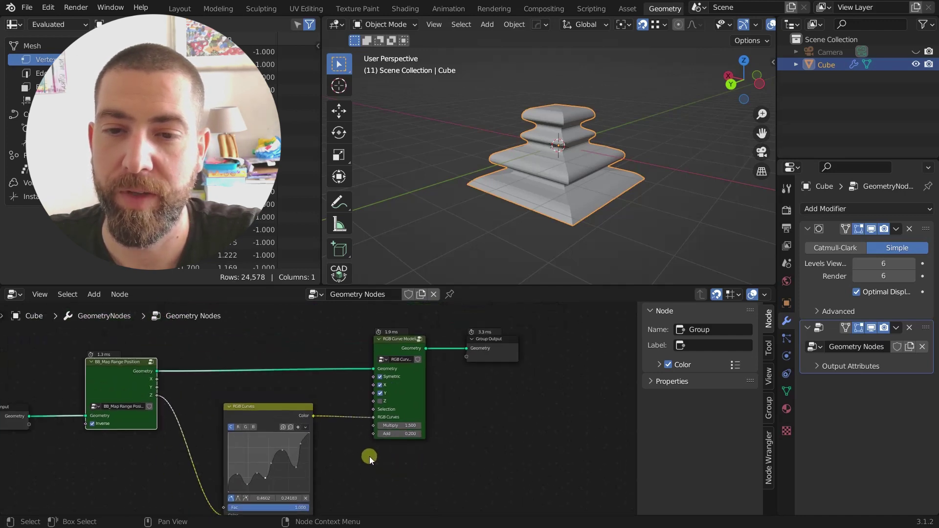
{"action": "left_click", "coordinate": [303, 416]}
{"action": "scroll", "coordinate": [386, 418], "scroll_direction": "up", "scroll_amount": 6}
{"action": "left_click", "coordinate": [427, 412]}
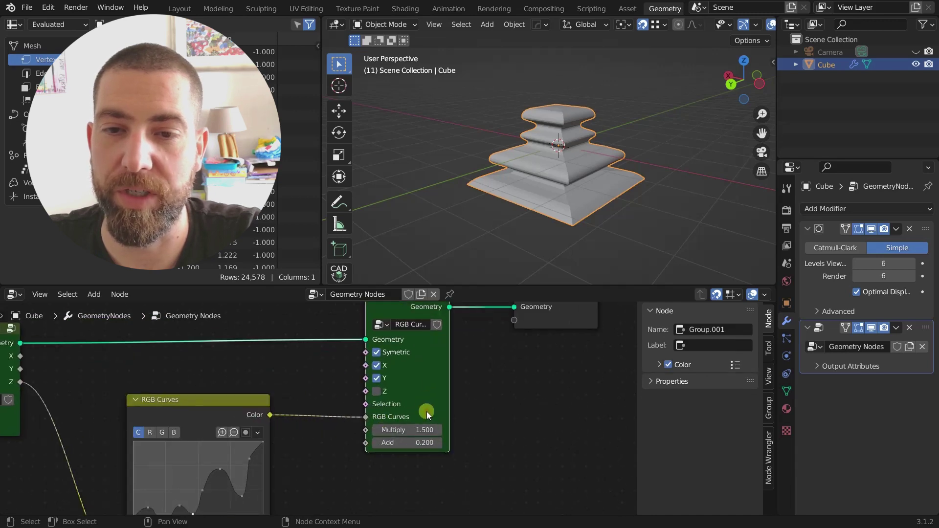
Step: Compare the molding with the Y axis off and on in the RGB Curve Model node, leaving Y enabled
{"action": "scroll", "coordinate": [426, 412], "scroll_direction": "down", "scroll_amount": 5}
{"action": "middle_click_drag", "start_coordinate": [425, 390], "coordinate": [421, 390]}
{"action": "left_click", "coordinate": [421, 390]}
{"action": "left_click", "coordinate": [389, 390]}
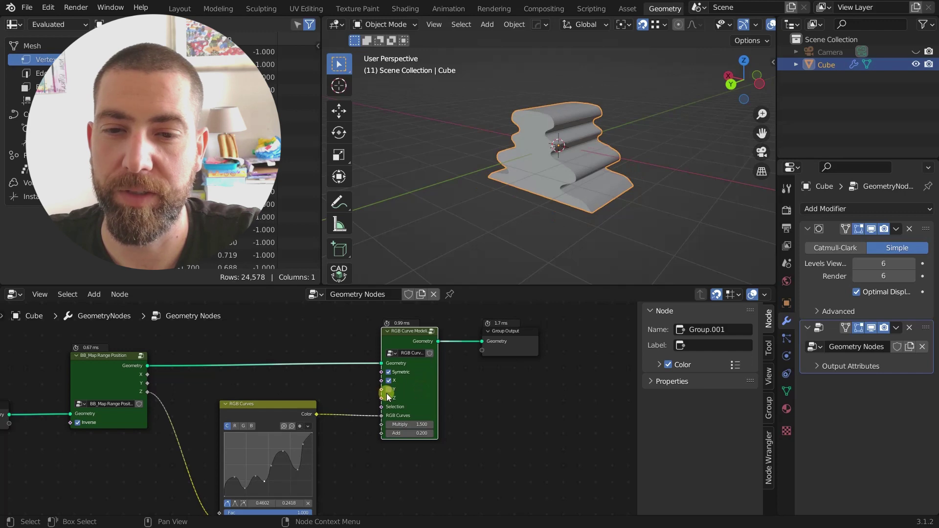
{"action": "left_click", "coordinate": [422, 389]}
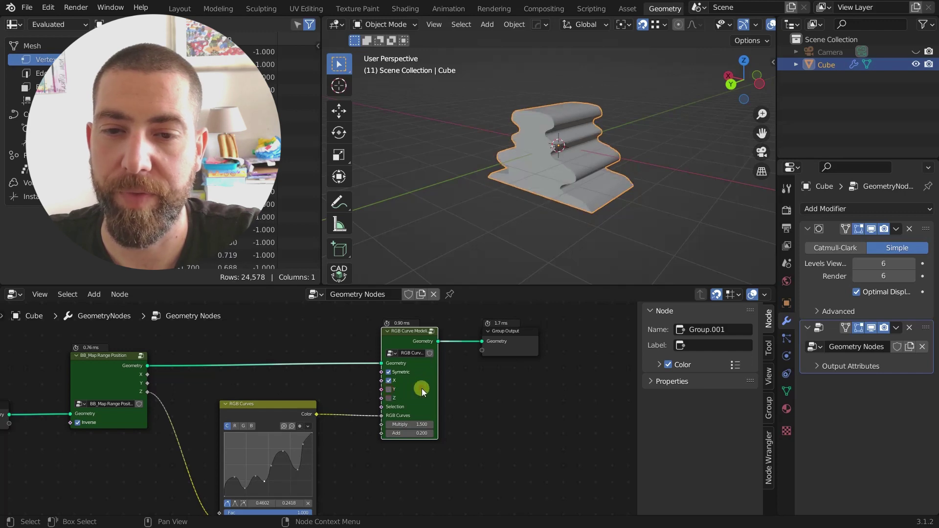
{"action": "left_click", "coordinate": [389, 388]}
Step: Open the RGB Curve Modeling group and trace its RGB Curves, Multiply and Add inputs through the first Multiply and Add nodes
{"action": "key", "text": "Tab"}
{"action": "middle_click_drag", "start_coordinate": [430, 398], "coordinate": [435, 354]}
{"action": "scroll", "coordinate": [361, 366], "scroll_direction": "up", "scroll_amount": 20}
{"action": "middle_click_drag", "start_coordinate": [391, 451], "coordinate": [200, 480]}
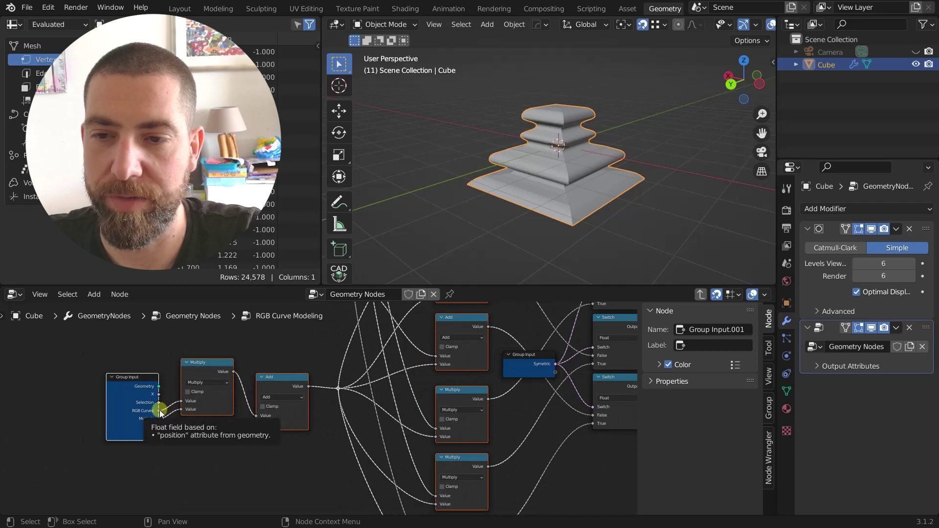
{"action": "left_click", "coordinate": [143, 419]}
{"action": "scroll", "coordinate": [156, 432], "scroll_direction": "up", "scroll_amount": 1}
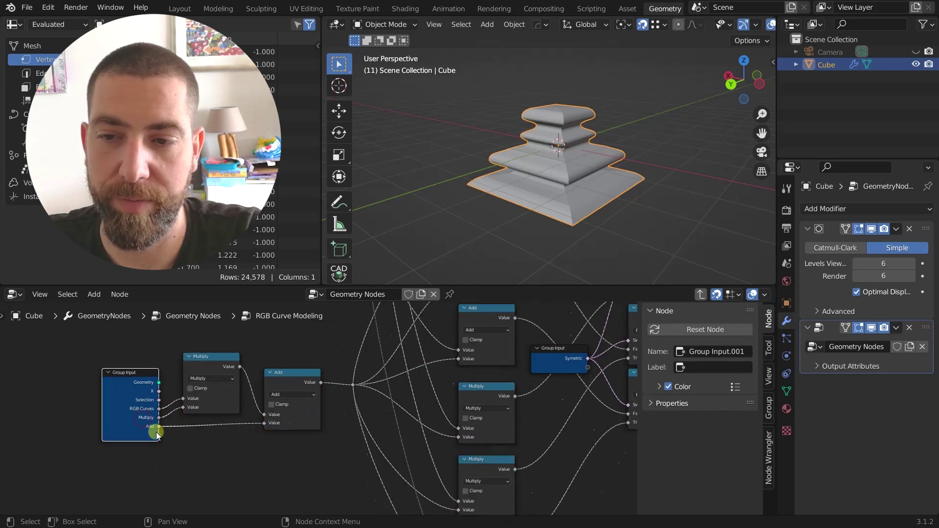
{"action": "scroll", "coordinate": [156, 433], "scroll_direction": "up", "scroll_amount": 1}
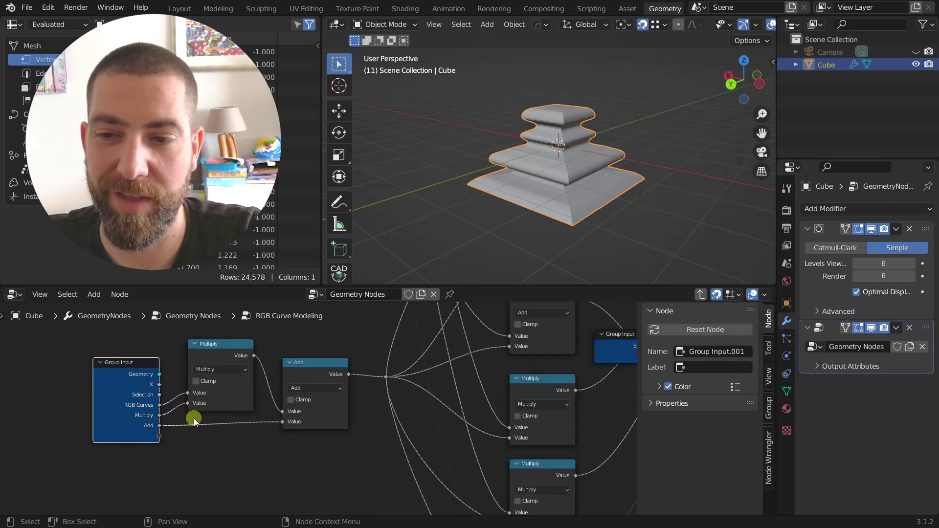
Step: Follow the scaled curve value and the separated position axes into the column of Add nodes
{"action": "scroll", "coordinate": [305, 415], "scroll_direction": "down", "scroll_amount": 5}
{"action": "middle_click_drag", "start_coordinate": [315, 413], "coordinate": [155, 436]}
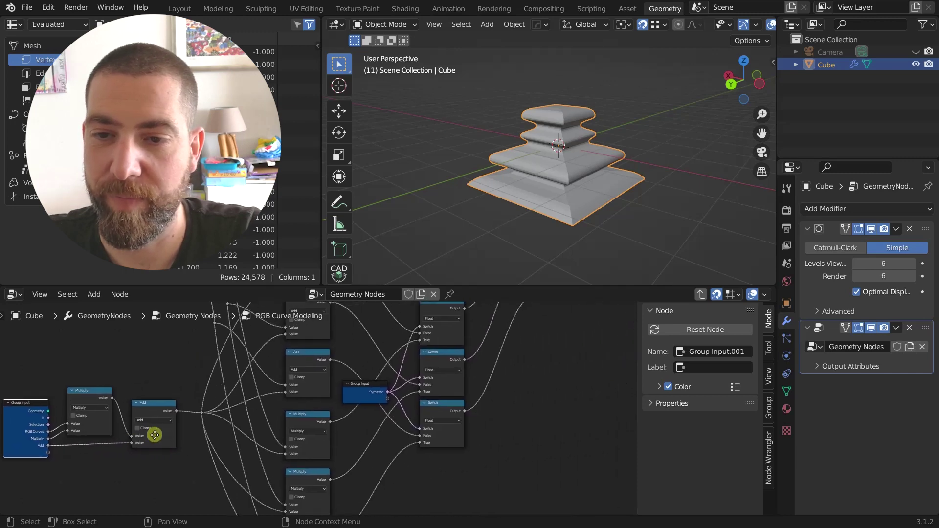
{"action": "scroll", "coordinate": [155, 398], "scroll_direction": "down", "scroll_amount": 4}
{"action": "middle_click_drag", "start_coordinate": [180, 397], "coordinate": [291, 416]}
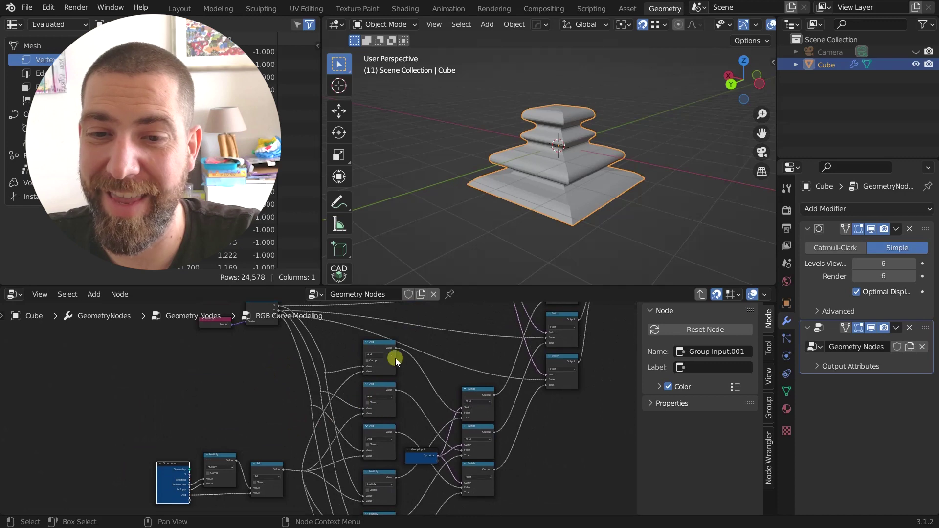
{"action": "scroll", "coordinate": [375, 385], "scroll_direction": "up", "scroll_amount": 2}
{"action": "scroll", "coordinate": [378, 449], "scroll_direction": "down", "scroll_amount": 5}
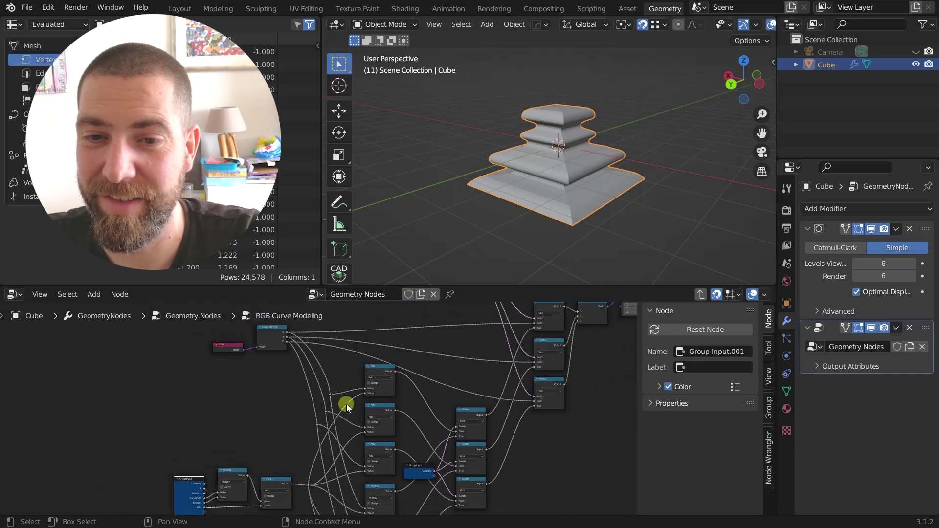
{"action": "mouse_move", "coordinate": [297, 372]}
{"action": "middle_mouse_down"}
{"action": "mouse_move", "coordinate": [303, 401]}
{"action": "mouse_move", "coordinate": [283, 388]}
{"action": "mouse_move", "coordinate": [285, 405]}
{"action": "mouse_move", "coordinate": [292, 380]}
{"action": "middle_mouse_up"}
{"action": "scroll", "coordinate": [303, 380], "scroll_direction": "up", "scroll_amount": 4}
{"action": "scroll", "coordinate": [284, 388], "scroll_direction": "down", "scroll_amount": 4}
{"action": "scroll", "coordinate": [292, 411], "scroll_direction": "up", "scroll_amount": 1}
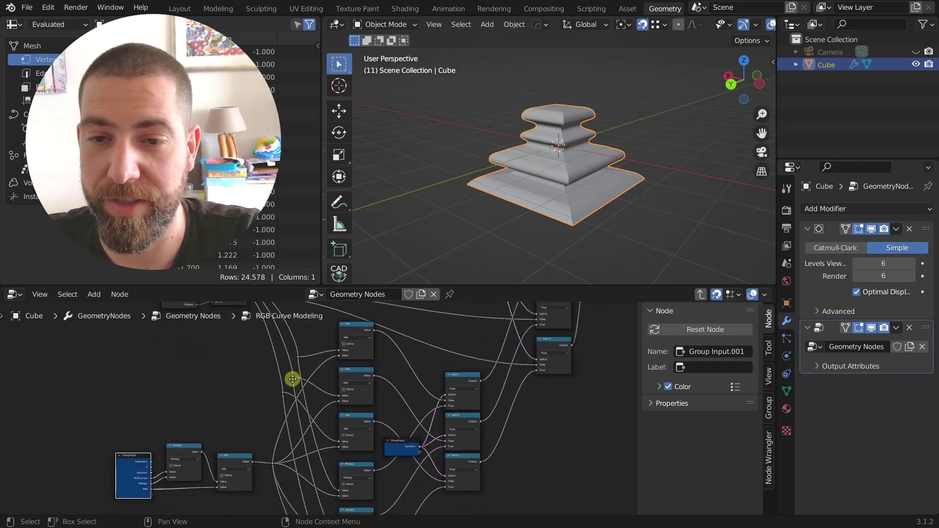
Step: Examine the Multiply nodes that combine the scaled curve value with each position axis
{"action": "scroll", "coordinate": [292, 379], "scroll_direction": "down", "scroll_amount": 3}
{"action": "middle_click_drag", "start_coordinate": [310, 424], "coordinate": [314, 374]}
{"action": "scroll", "coordinate": [329, 424], "scroll_direction": "up", "scroll_amount": 7}
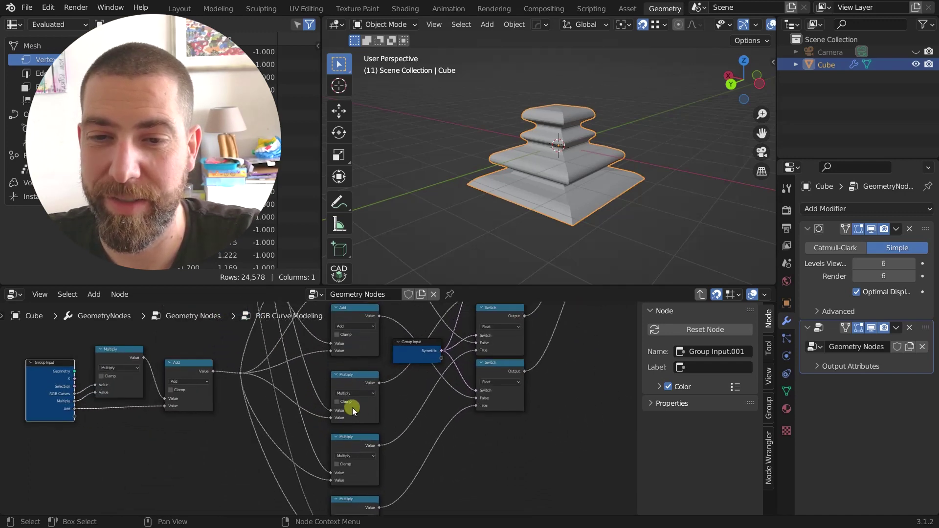
{"action": "middle_click_drag", "start_coordinate": [346, 452], "coordinate": [353, 433]}
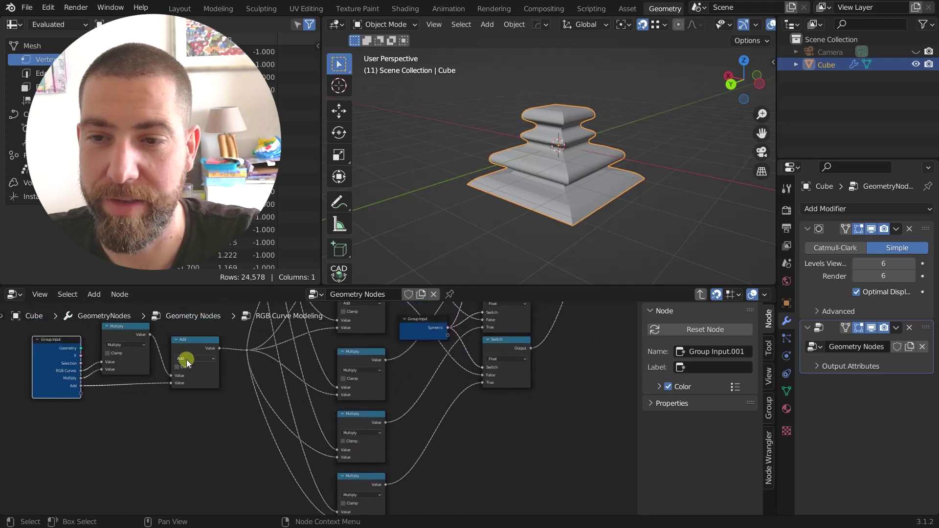
{"action": "scroll", "coordinate": [205, 355], "scroll_direction": "down", "scroll_amount": 2}
{"action": "middle_click_drag", "start_coordinate": [370, 369], "coordinate": [362, 413]}
{"action": "scroll", "coordinate": [366, 408], "scroll_direction": "up", "scroll_amount": 3}
Step: Trace the Symmetric input to the three Switch nodes that choose between the Add and Multiply results
{"action": "left_click", "coordinate": [350, 402]}
{"action": "scroll", "coordinate": [351, 402], "scroll_direction": "down", "scroll_amount": 4}
{"action": "scroll", "coordinate": [368, 432], "scroll_direction": "up", "scroll_amount": 4}
{"action": "scroll", "coordinate": [362, 412], "scroll_direction": "down", "scroll_amount": 2}
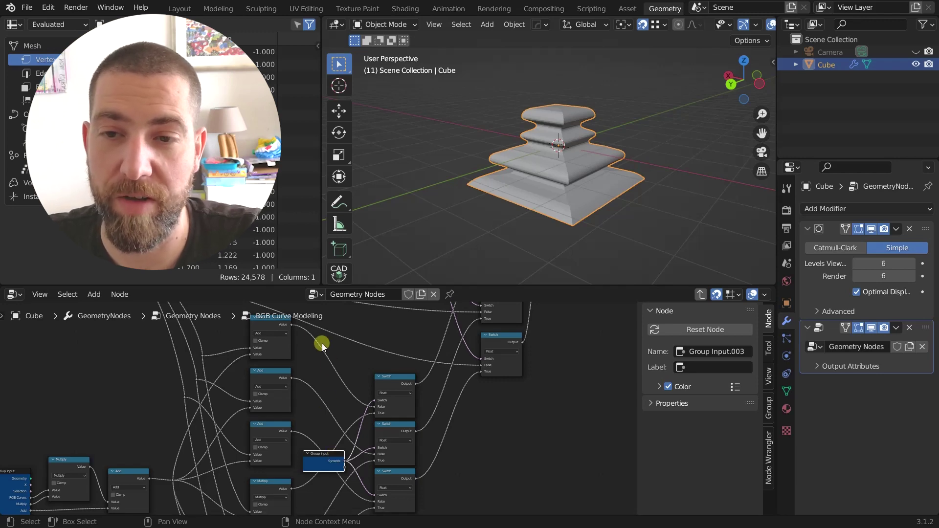
{"action": "scroll", "coordinate": [316, 431], "scroll_direction": "down", "scroll_amount": 1}
{"action": "scroll", "coordinate": [328, 456], "scroll_direction": "up", "scroll_amount": 7}
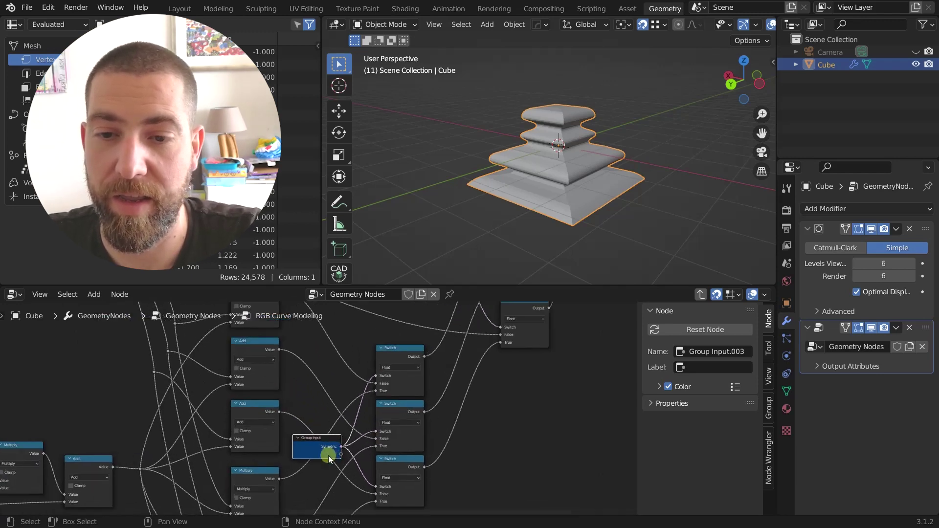
{"action": "middle_click_drag", "start_coordinate": [327, 456], "coordinate": [328, 371]}
{"action": "scroll", "coordinate": [315, 400], "scroll_direction": "down", "scroll_amount": 3}
Step: Examine how the group's X, Y and Z inputs control the three Switch nodes feeding Combine XYZ
{"action": "middle_click_drag", "start_coordinate": [296, 437], "coordinate": [269, 458]}
{"action": "middle_click_drag", "start_coordinate": [421, 354], "coordinate": [369, 476]}
{"action": "scroll", "coordinate": [394, 464], "scroll_direction": "down", "scroll_amount": 4}
{"action": "scroll", "coordinate": [434, 360], "scroll_direction": "up", "scroll_amount": 5}
{"action": "left_click", "coordinate": [433, 348]}
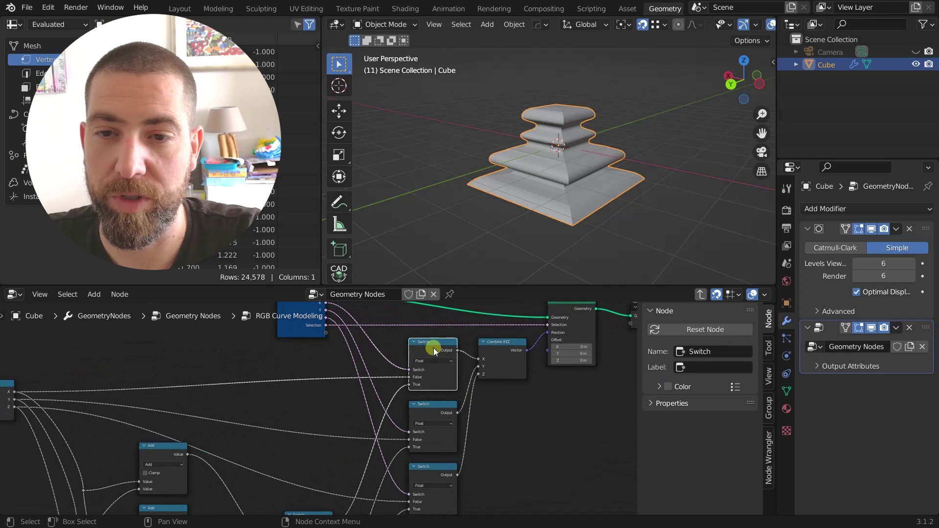
{"action": "middle_click_drag", "start_coordinate": [433, 348], "coordinate": [434, 374]}
{"action": "scroll", "coordinate": [434, 374], "scroll_direction": "down", "scroll_amount": 2}
{"action": "scroll", "coordinate": [347, 350], "scroll_direction": "up", "scroll_amount": 2}
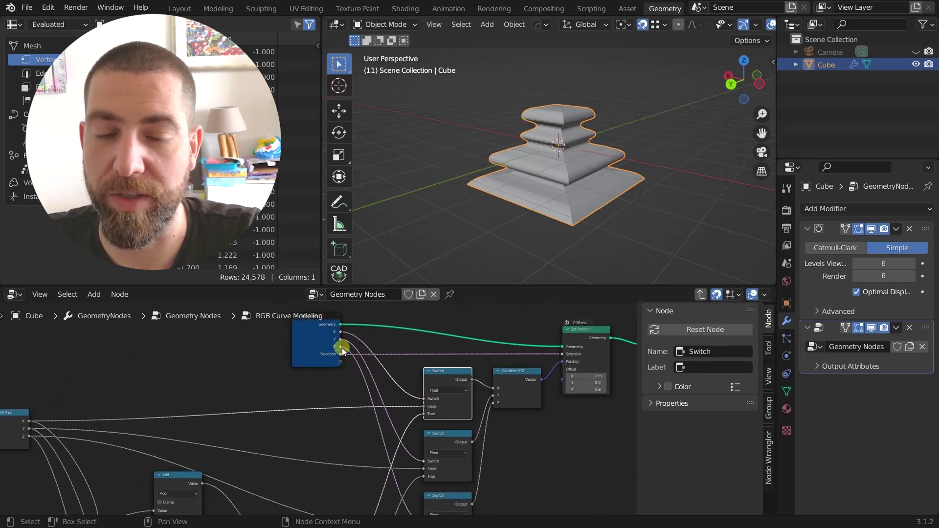
{"action": "scroll", "coordinate": [342, 348], "scroll_direction": "down", "scroll_amount": 1}
{"action": "middle_click_drag", "start_coordinate": [345, 350], "coordinate": [330, 341]}
{"action": "left_click", "coordinate": [313, 327]}
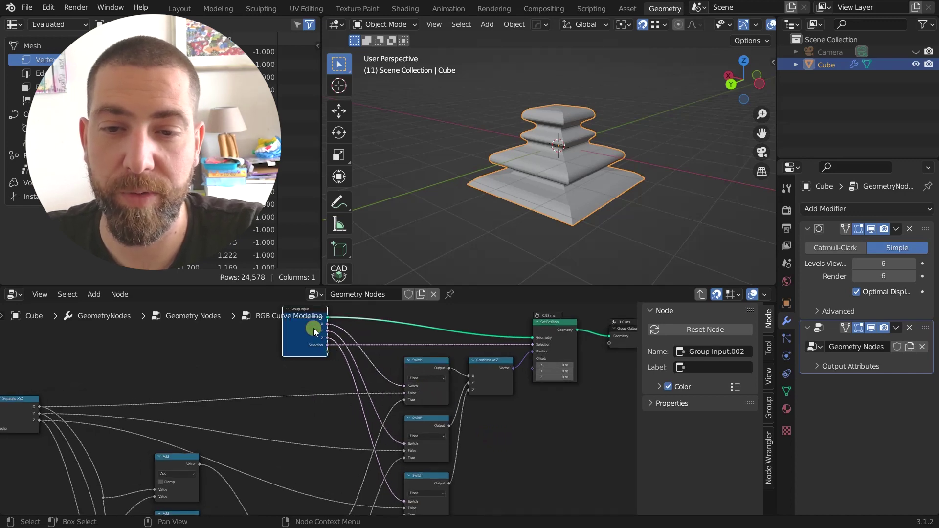
Step: Trace the first axis Switch's False input to the original position and its True input to the Symmetric Switch's output
{"action": "scroll", "coordinate": [313, 328], "scroll_direction": "down", "scroll_amount": 1}
{"action": "middle_click_drag", "start_coordinate": [366, 436], "coordinate": [371, 456]}
{"action": "scroll", "coordinate": [388, 427], "scroll_direction": "up", "scroll_amount": 3}
{"action": "middle_click_drag", "start_coordinate": [431, 406], "coordinate": [412, 405]}
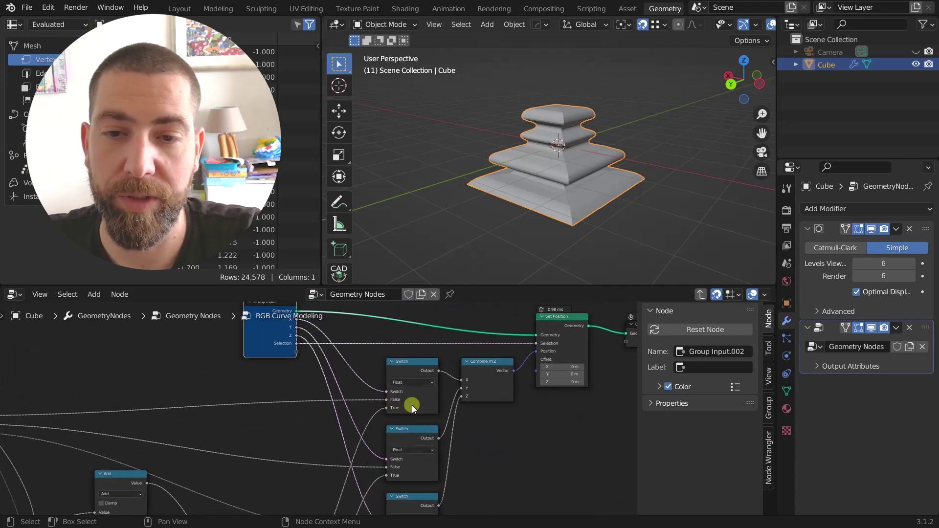
{"action": "left_click", "coordinate": [412, 405]}
{"action": "scroll", "coordinate": [419, 404], "scroll_direction": "down", "scroll_amount": 2}
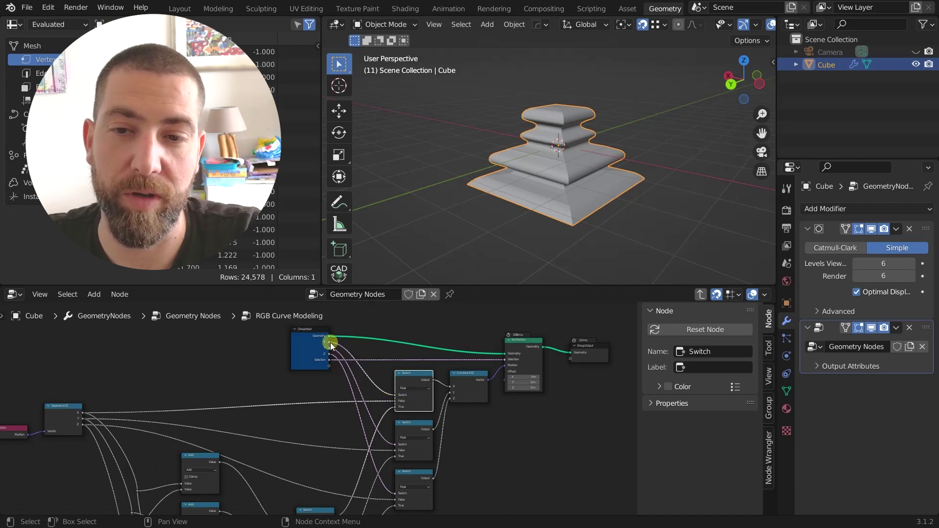
{"action": "scroll", "coordinate": [393, 406], "scroll_direction": "up", "scroll_amount": 3}
{"action": "scroll", "coordinate": [392, 406], "scroll_direction": "down", "scroll_amount": 4}
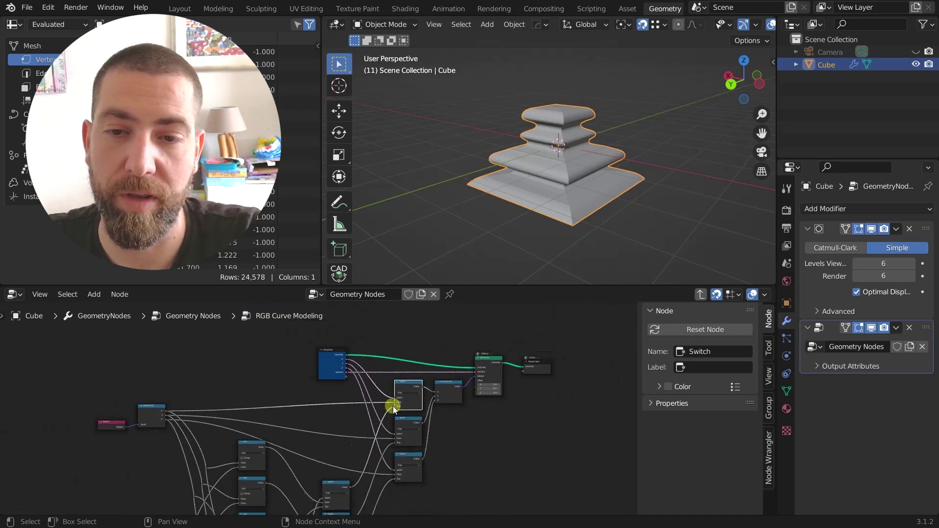
{"action": "left_click", "coordinate": [333, 480]}
{"action": "scroll", "coordinate": [254, 455], "scroll_direction": "up", "scroll_amount": 1}
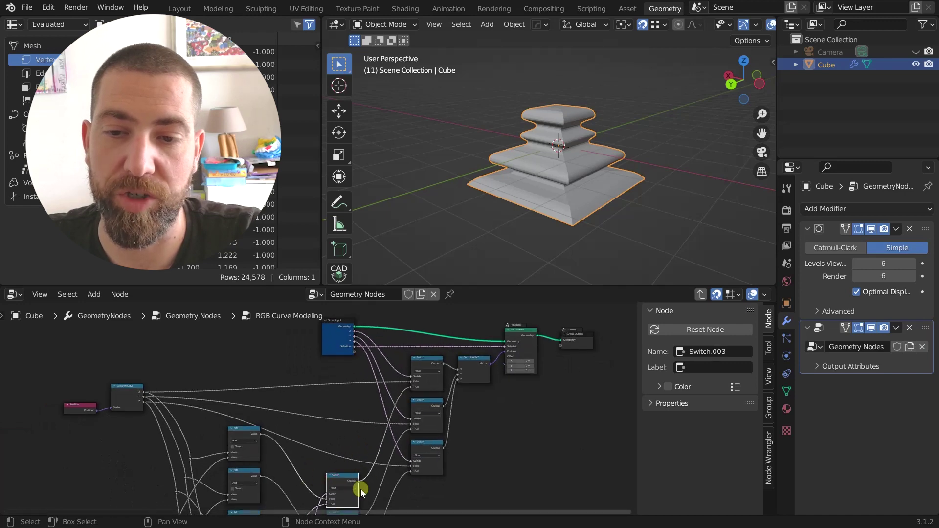
{"action": "scroll", "coordinate": [421, 382], "scroll_direction": "up", "scroll_amount": 3}
Step: Follow Combine XYZ through Set Position to the Group Output, and return to the main node tree
{"action": "left_click", "coordinate": [430, 340]}
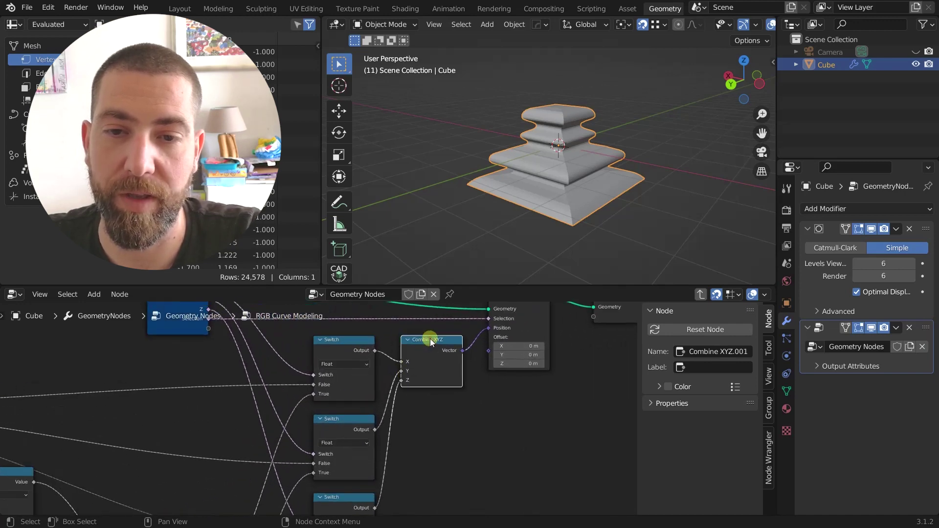
{"action": "scroll", "coordinate": [430, 339], "scroll_direction": "down", "scroll_amount": 3}
{"action": "scroll", "coordinate": [421, 391], "scroll_direction": "up", "scroll_amount": 4}
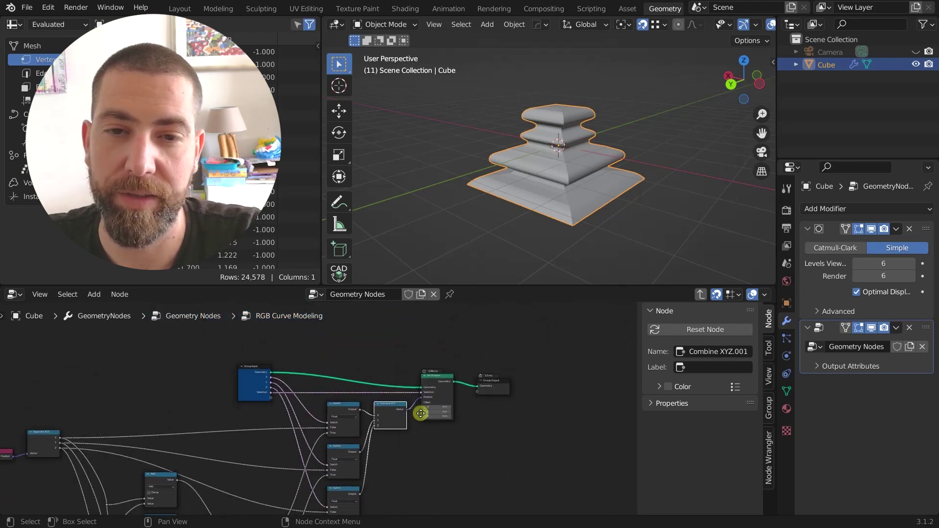
{"action": "left_click", "coordinate": [412, 396]}
{"action": "scroll", "coordinate": [416, 396], "scroll_direction": "down", "scroll_amount": 1}
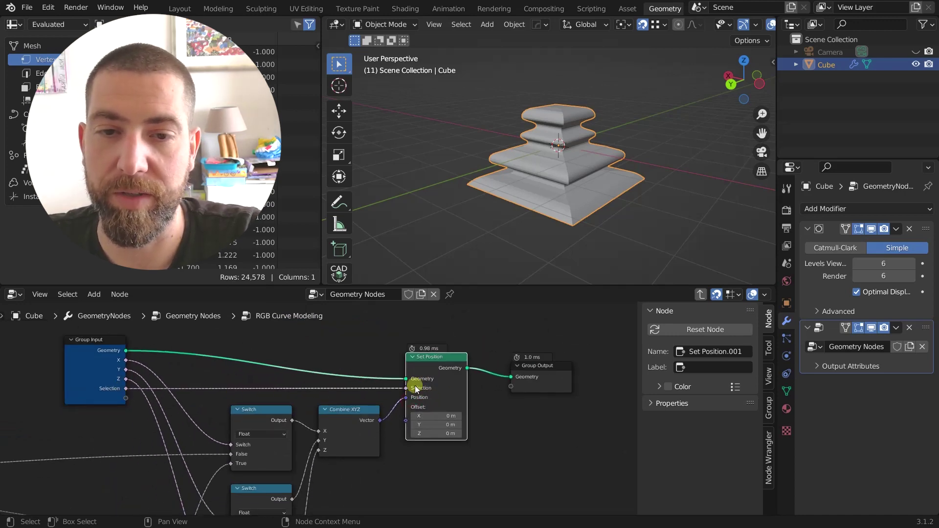
{"action": "scroll", "coordinate": [415, 385], "scroll_direction": "down", "scroll_amount": 2}
{"action": "left_click", "coordinate": [501, 379]}
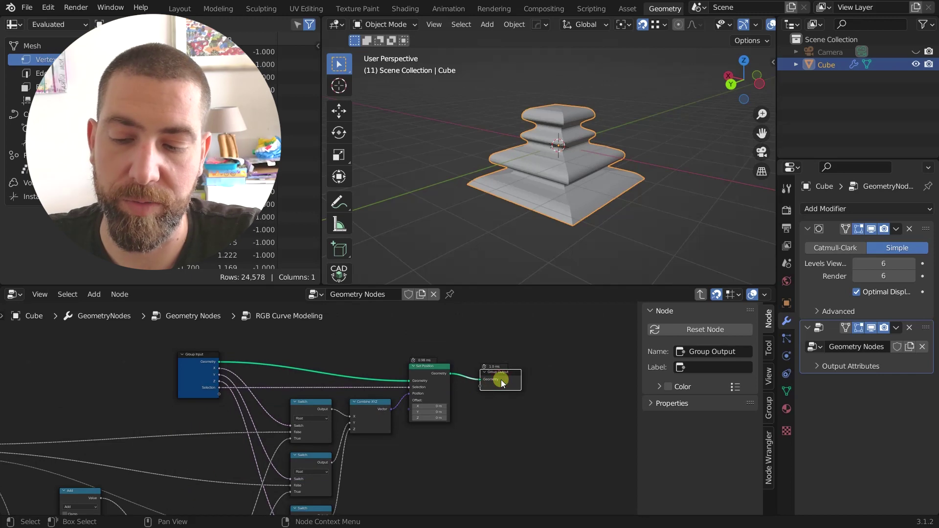
{"action": "left_click", "coordinate": [492, 326]}
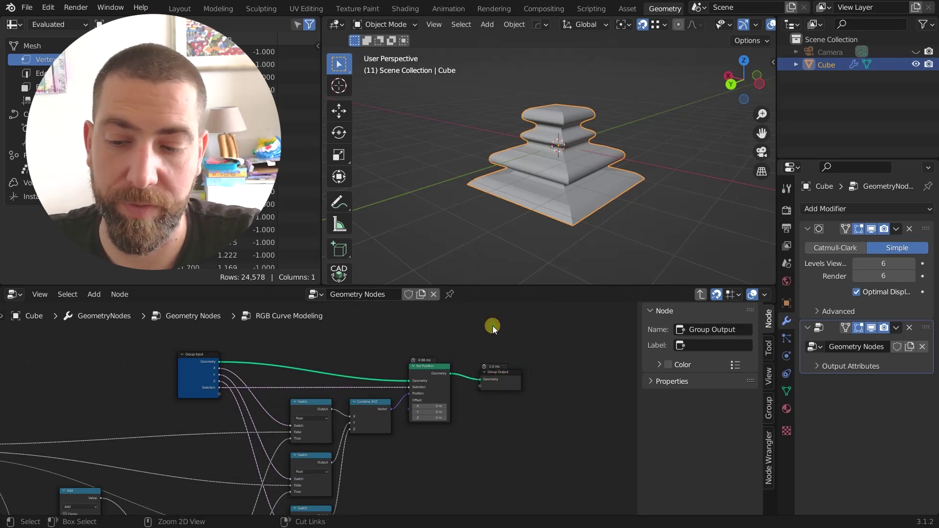
{"action": "key", "text": "Tab"}
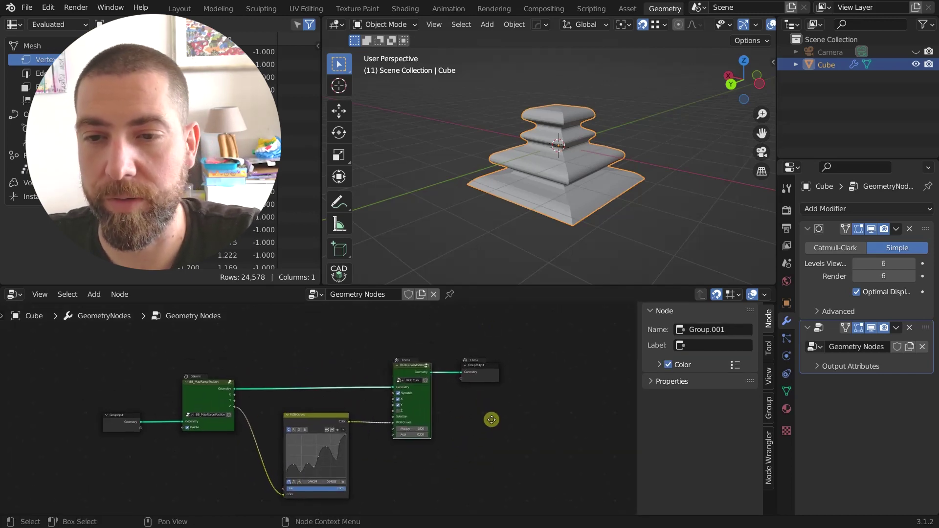